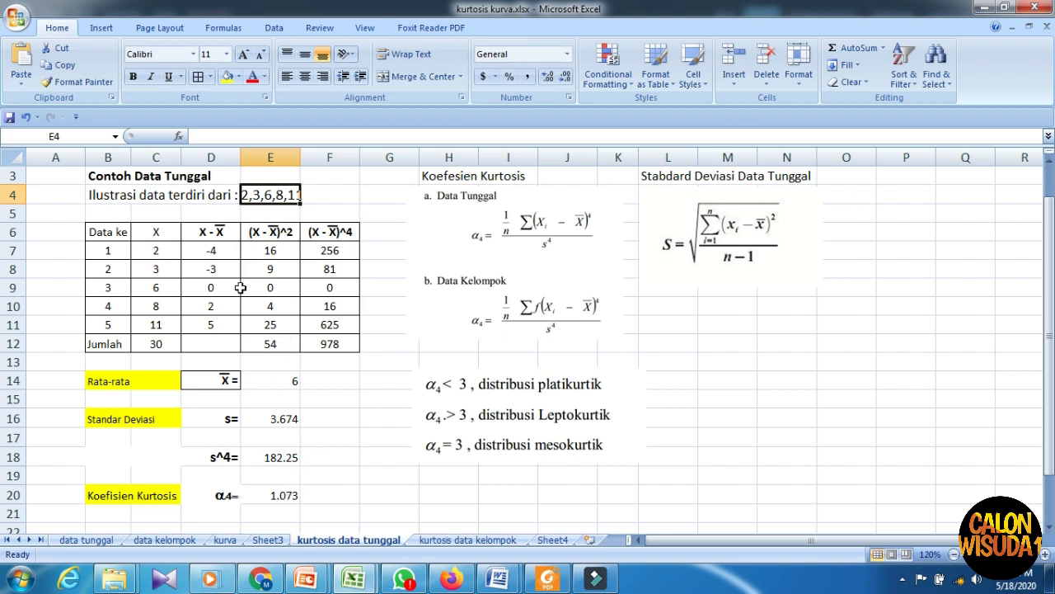
- Clear the deviation values in D7:F11 of the data table
left_click_drag(214, 250, 344, 323)
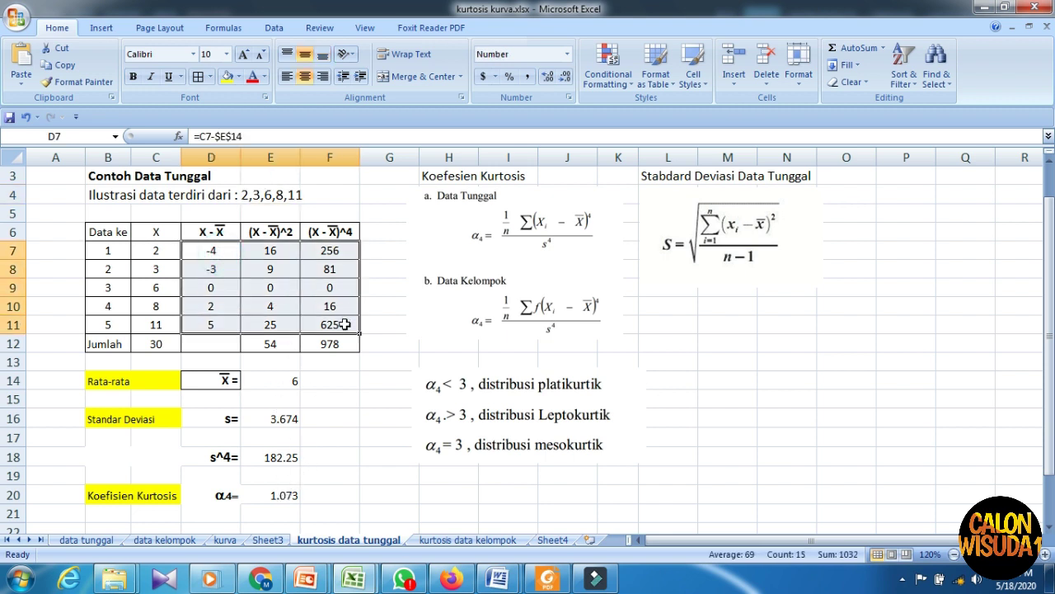
key("Delete")
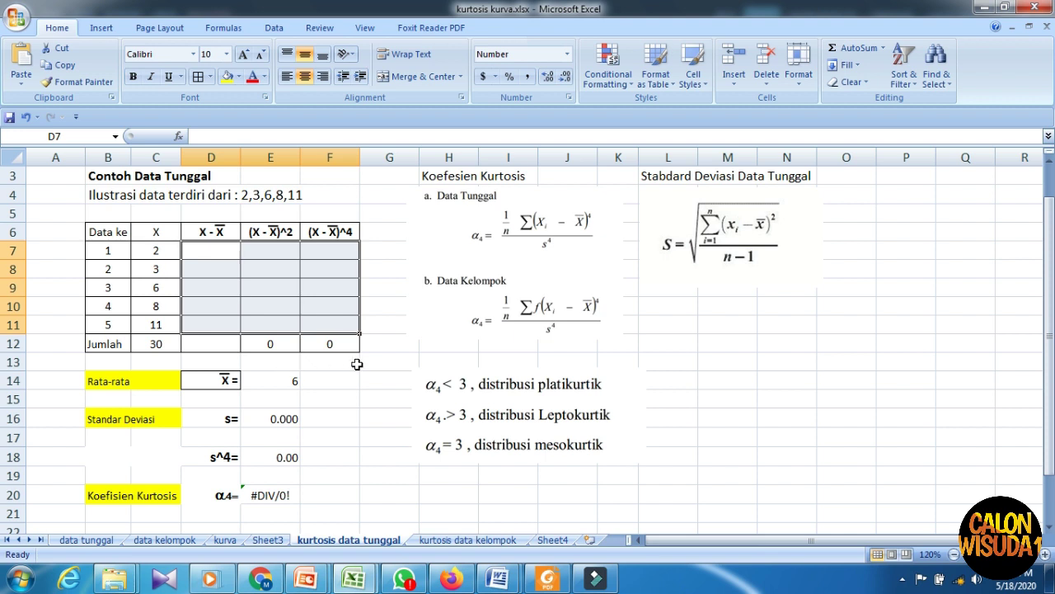
left_click(310, 386)
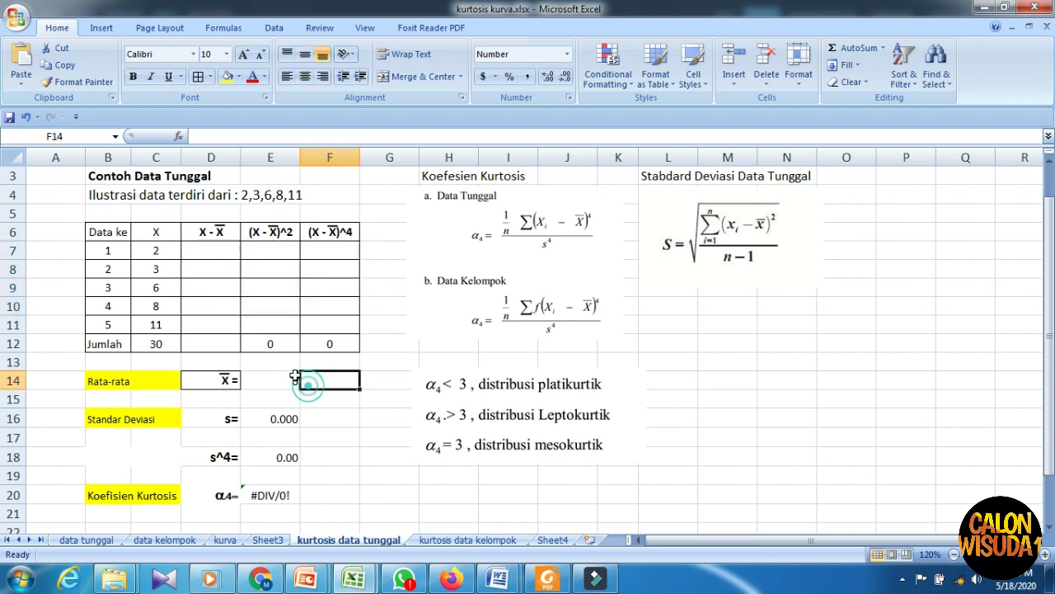
- Total the X values in the Jumlah row by entering =sum(C7:C11) in C12
left_click(164, 251)
left_click(162, 268)
left_click(163, 288)
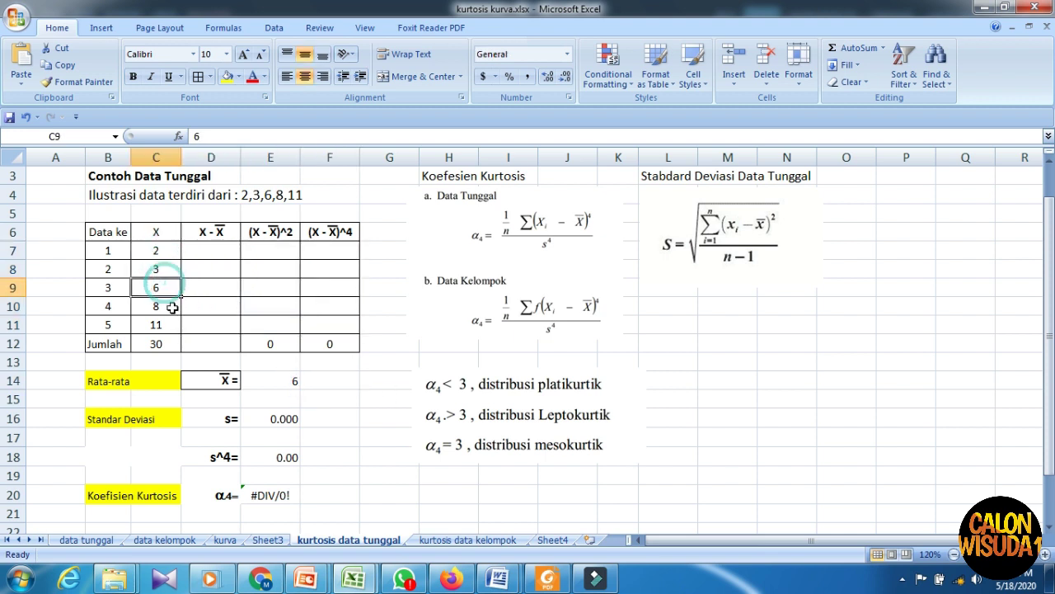
left_click(173, 306)
left_click(169, 323)
key("Down")
type("=sum(C7:C11)")
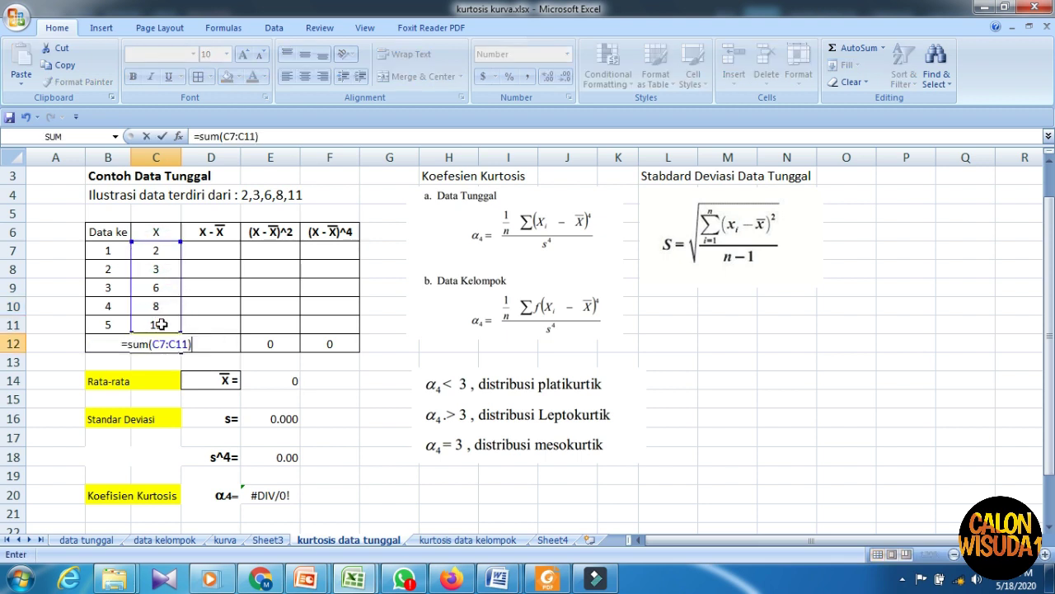
key("Return")
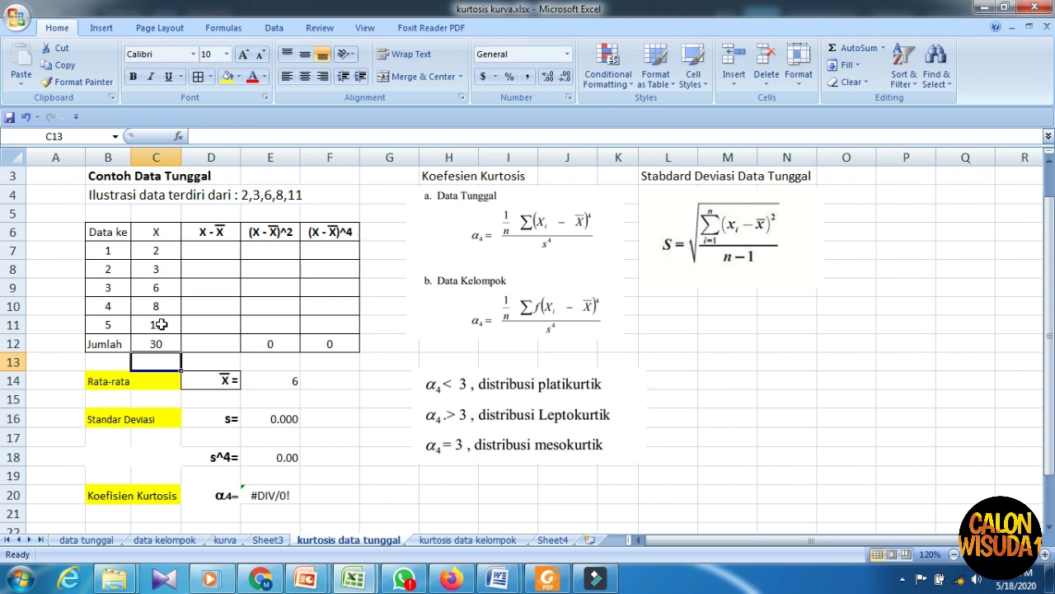
- Examine the kurtosis coefficient formula for ungrouped data and the standard deviation formula beside the table
key("Up")
key("Right")
key("Right")
key("Right")
key("Right")
key("Right")
key("Right")
key("Right")
key("Right")
key("Right")
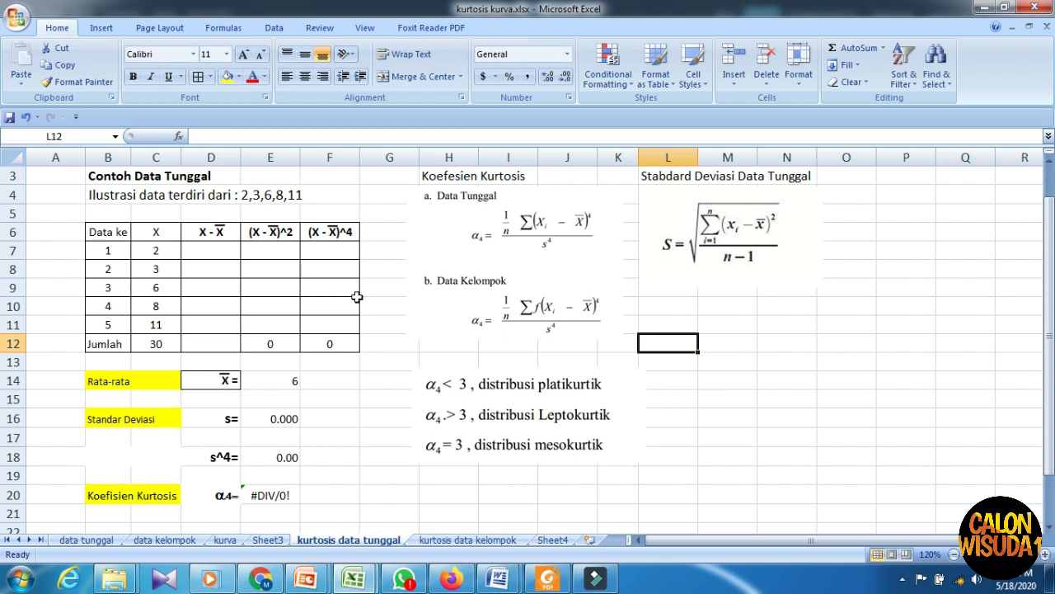
left_click(505, 226)
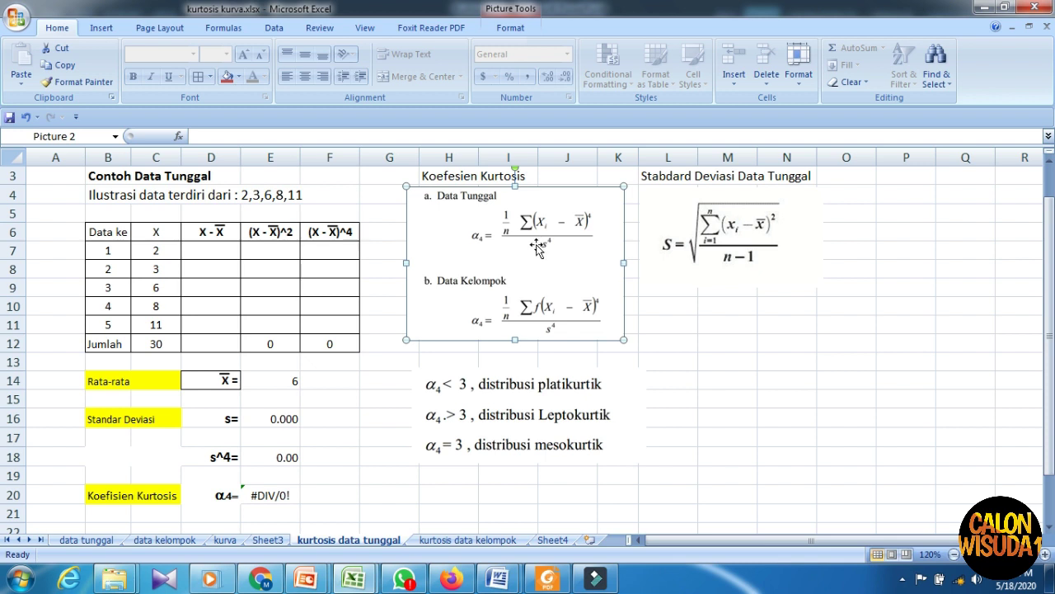
left_click(733, 217)
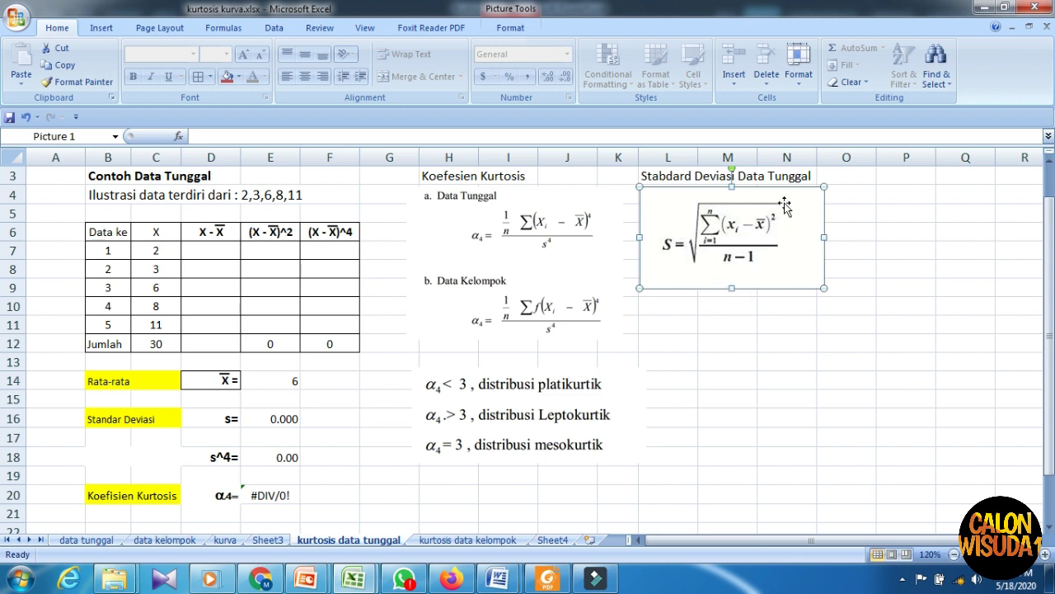
- Calculate the mean (Rata-rata) in E14 with the formula =C12/5
left_click(325, 376)
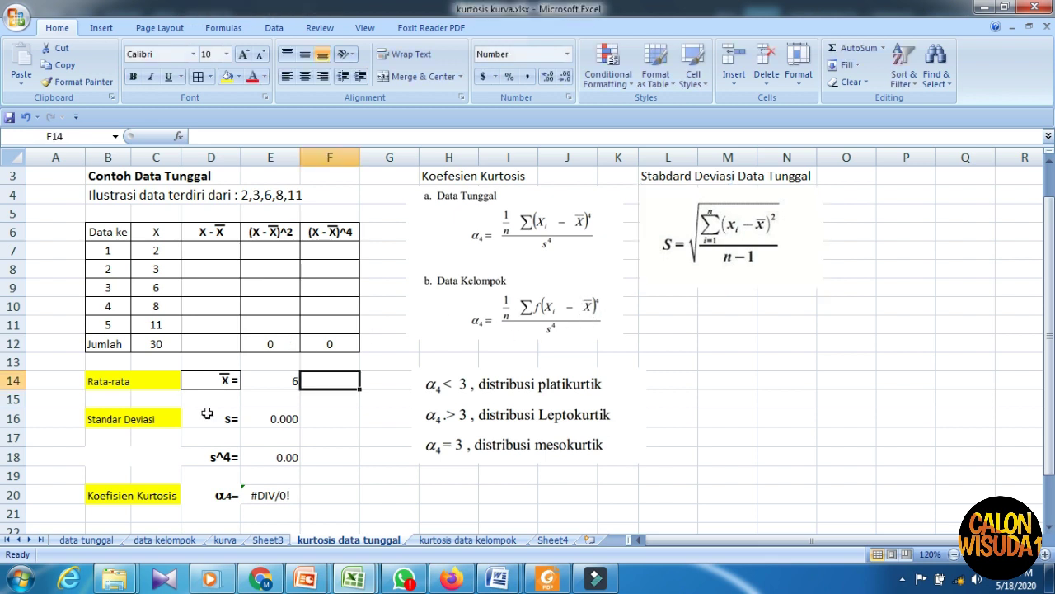
key("Left")
type("=")
left_click(162, 341)
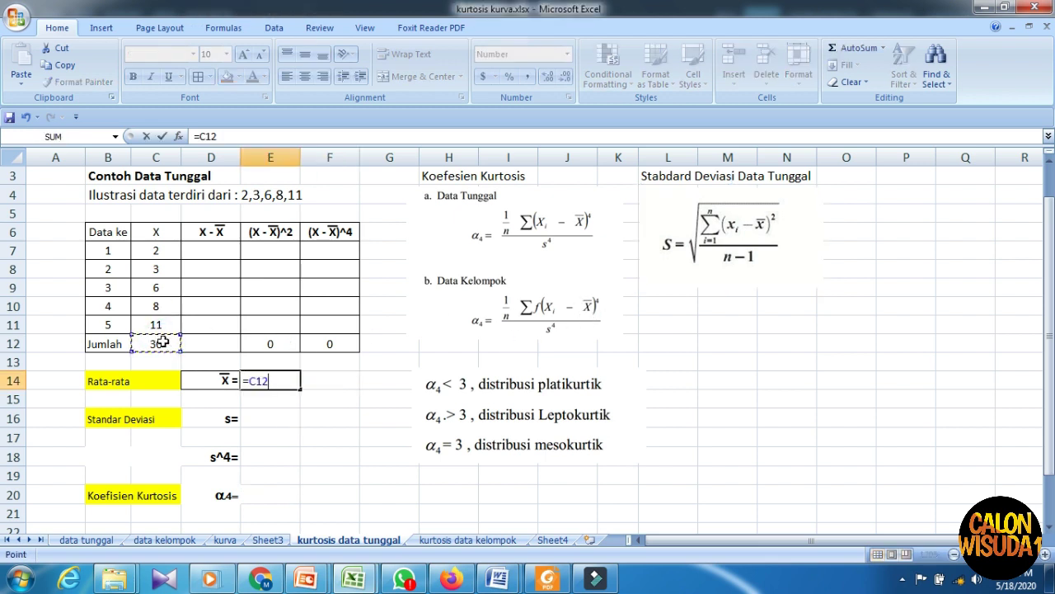
type("/5")
key("Return")
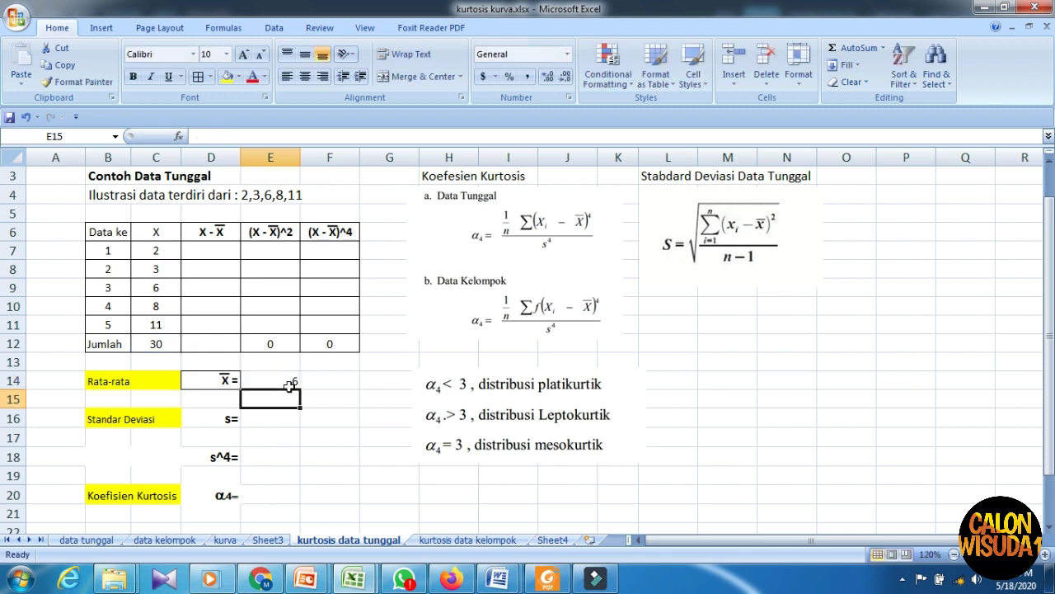
left_click(288, 381)
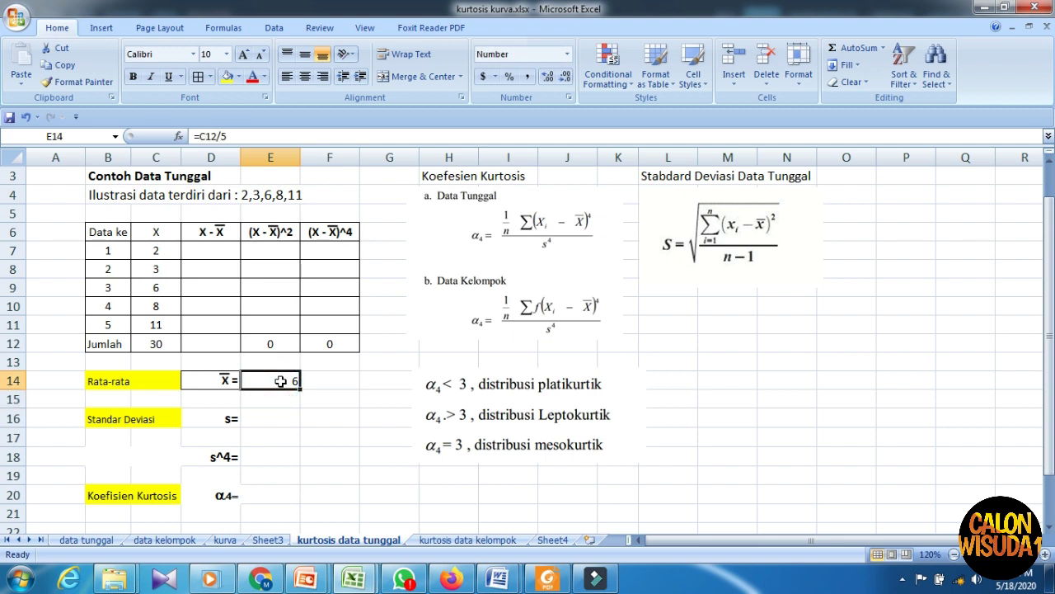
- Compute the deviations from the mean with =C7-$E$14 in D7 and fill the formula down to D11
left_click(224, 254)
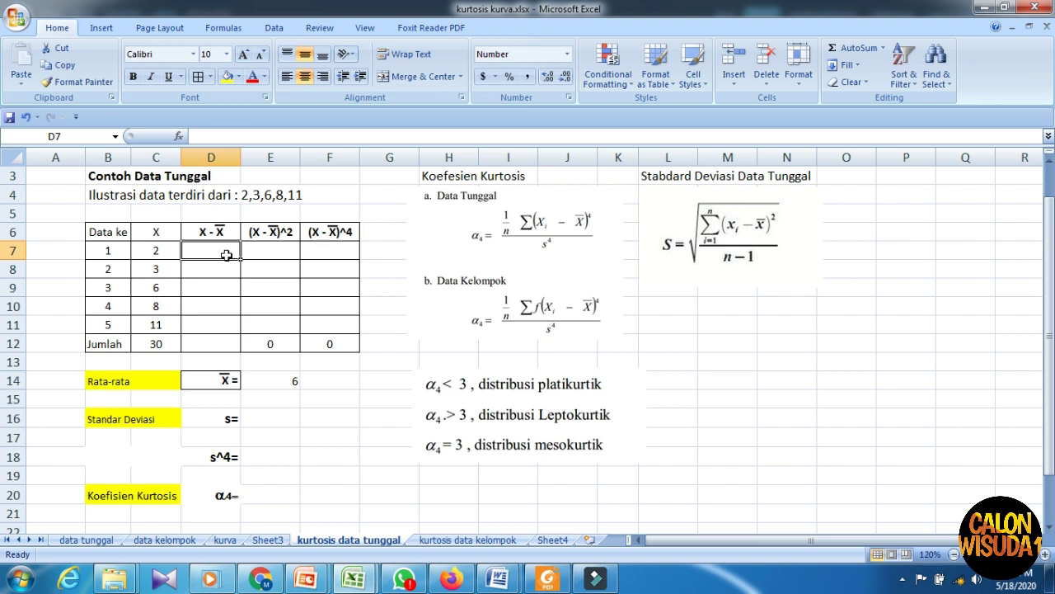
type("=")
left_click(156, 249)
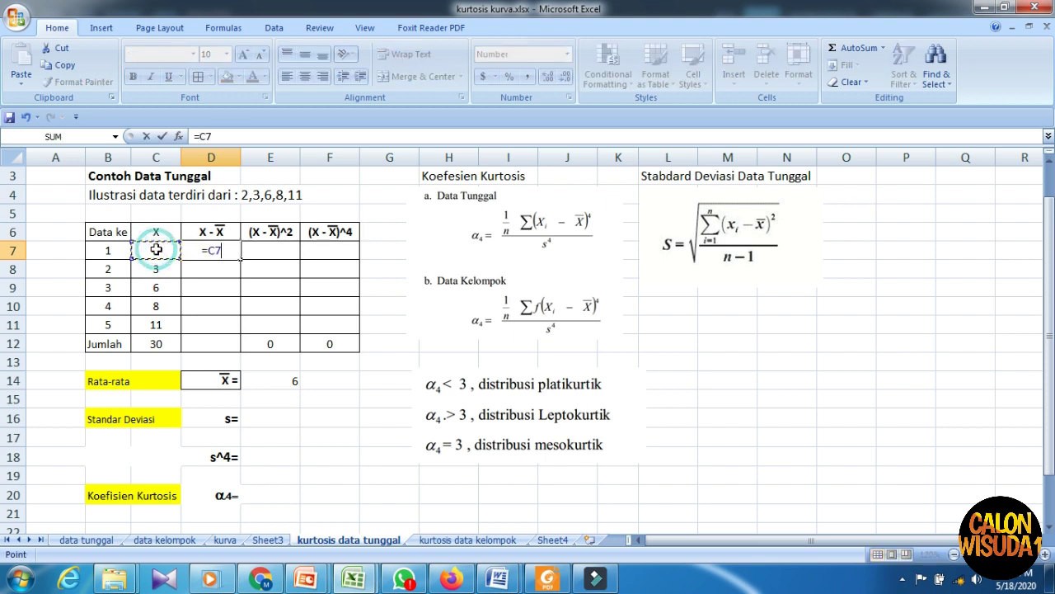
type("-")
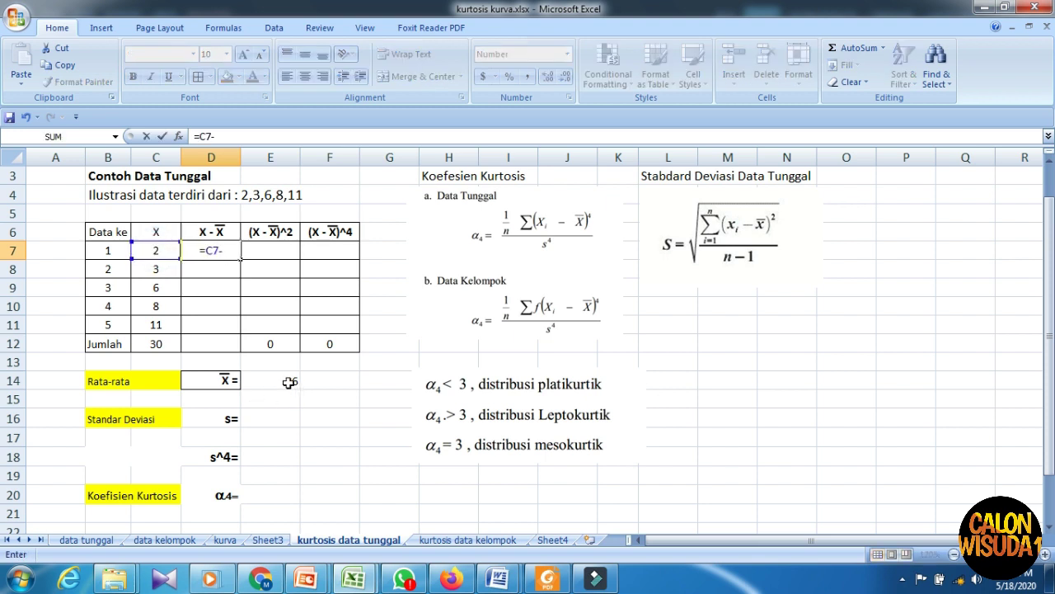
left_click(287, 378)
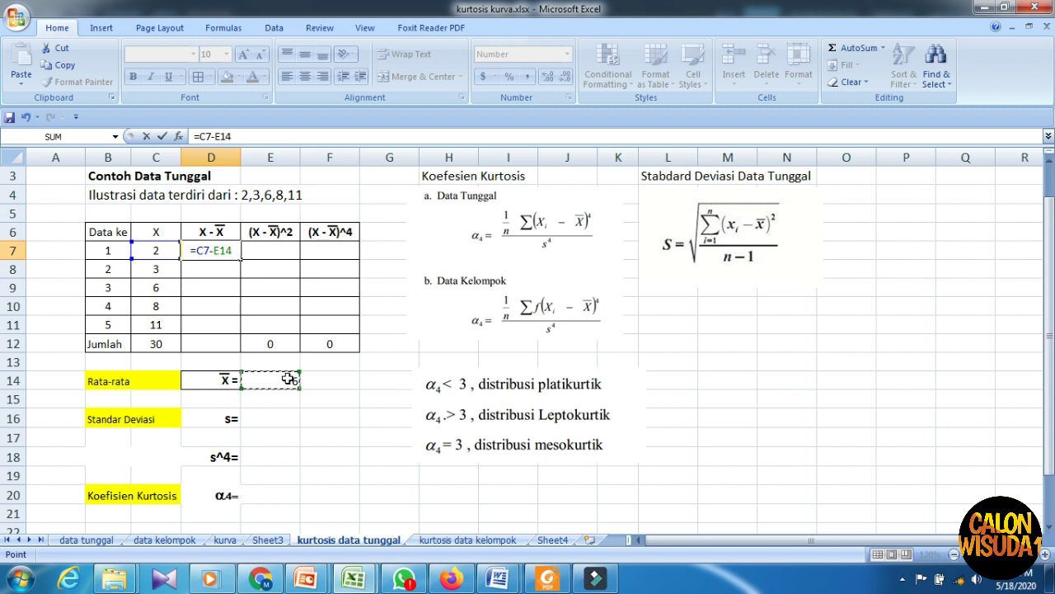
key("F4")
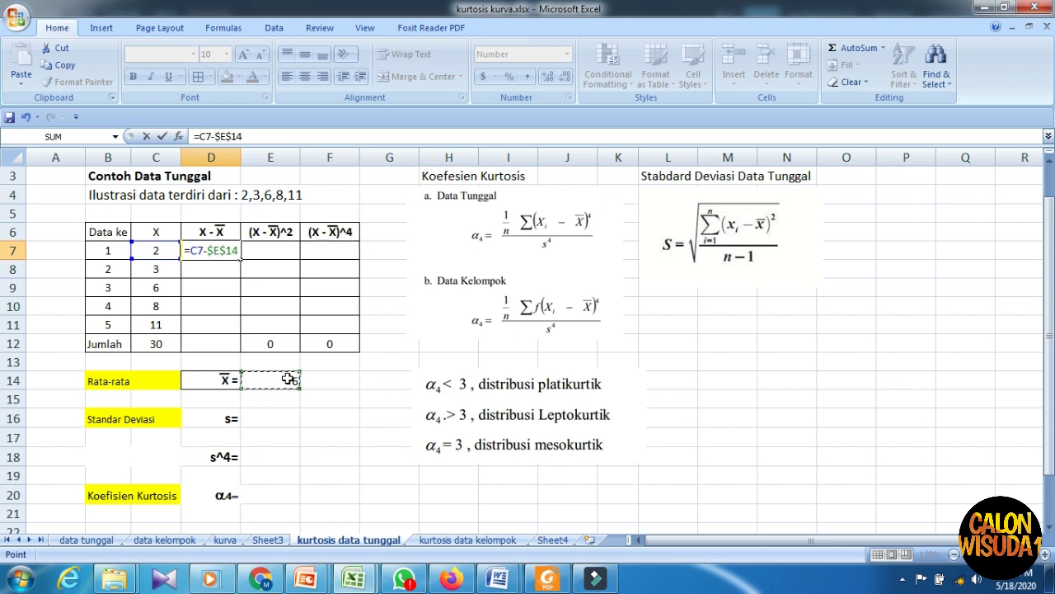
key("Return")
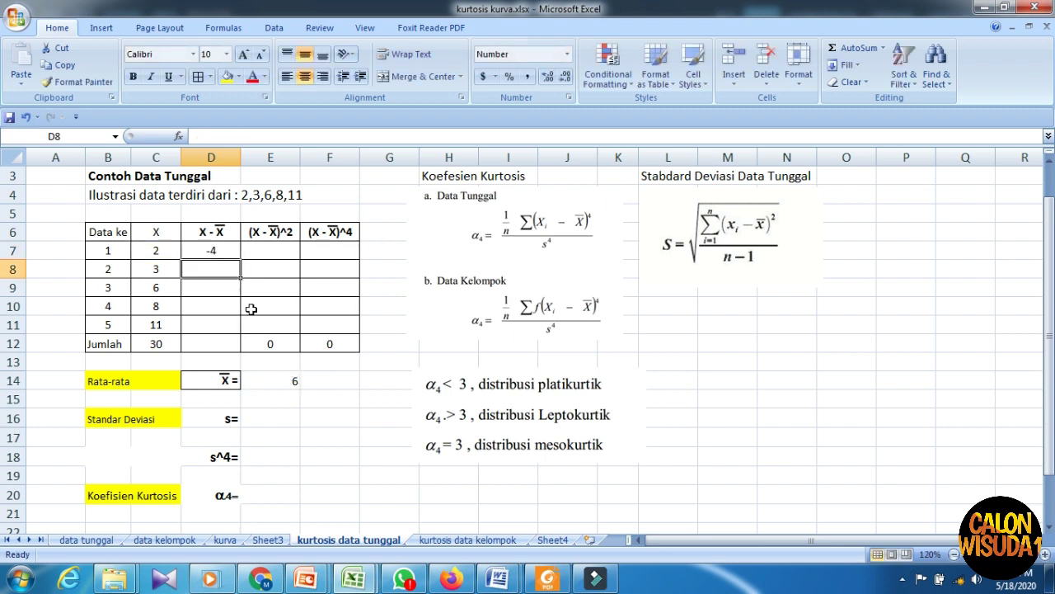
left_click(227, 252)
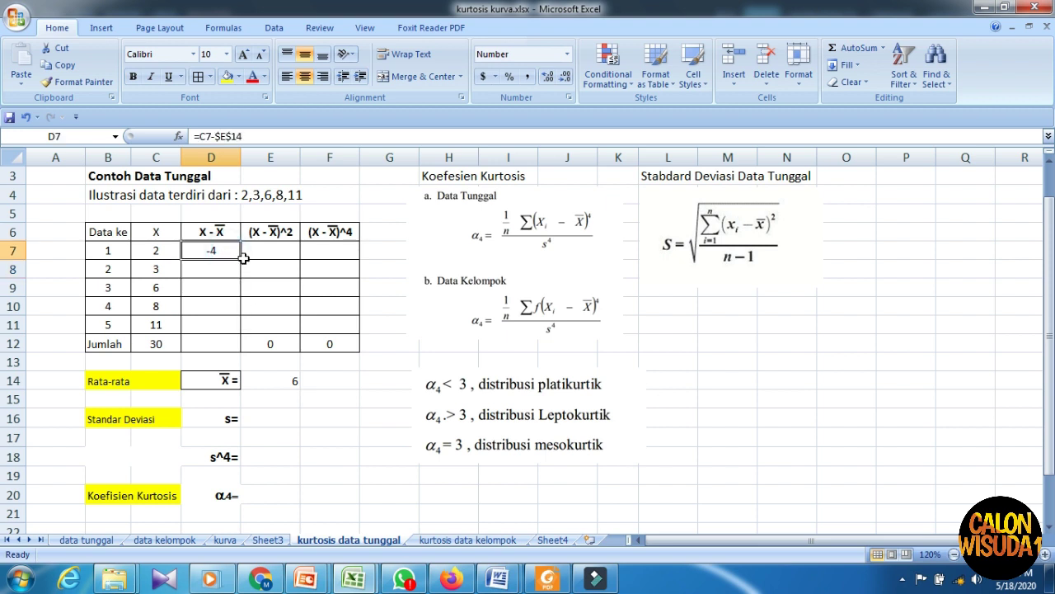
left_click_drag(244, 259, 239, 334)
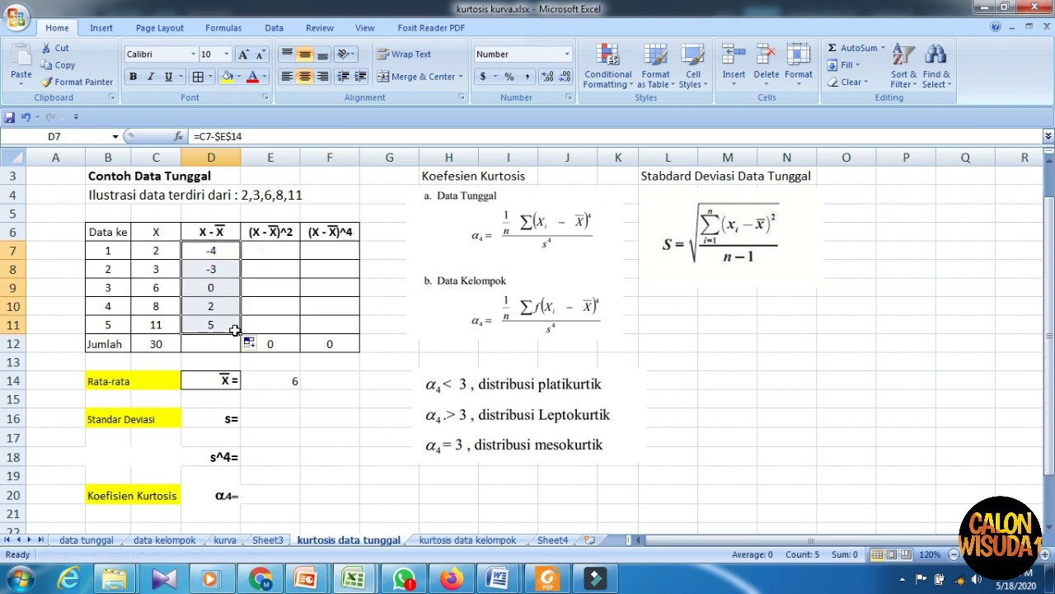
- Compute the squared deviations with =D7^2 in E7, fill the formula down to E11, and check the sum formula in E12
left_click(273, 252)
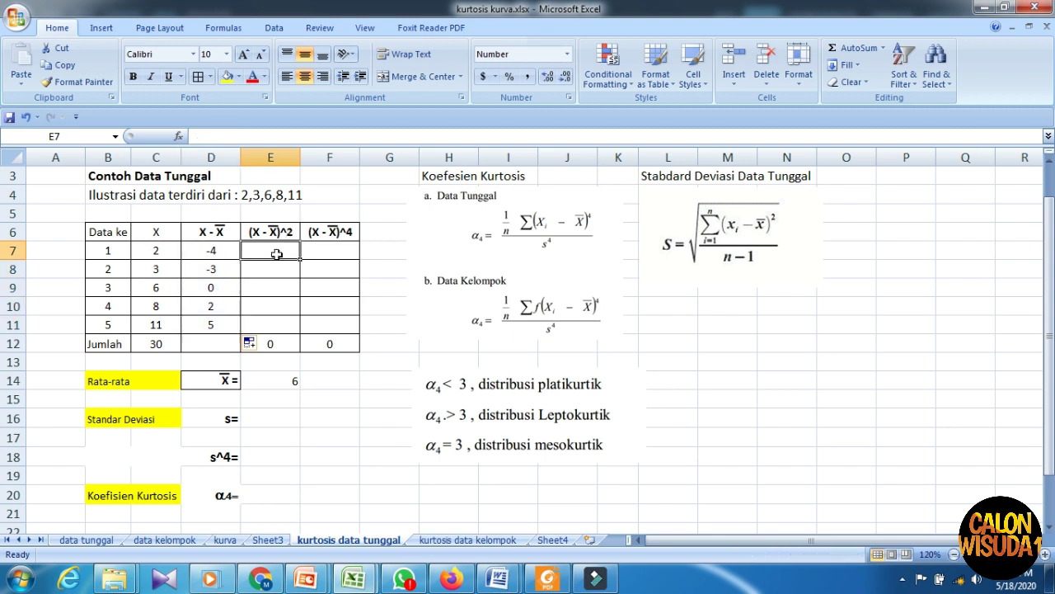
type("=")
left_click(198, 247)
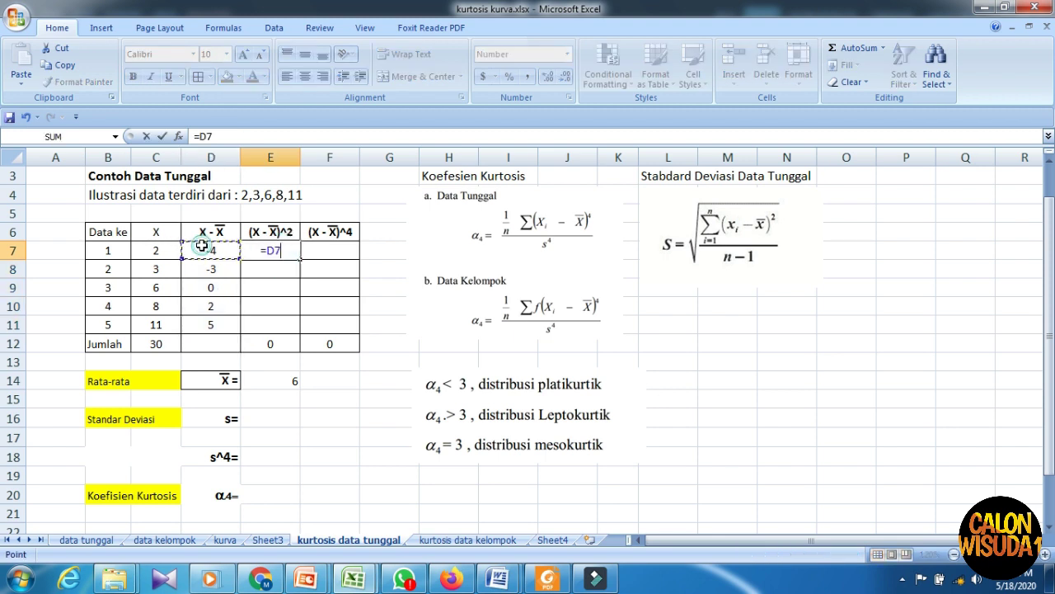
type("^")
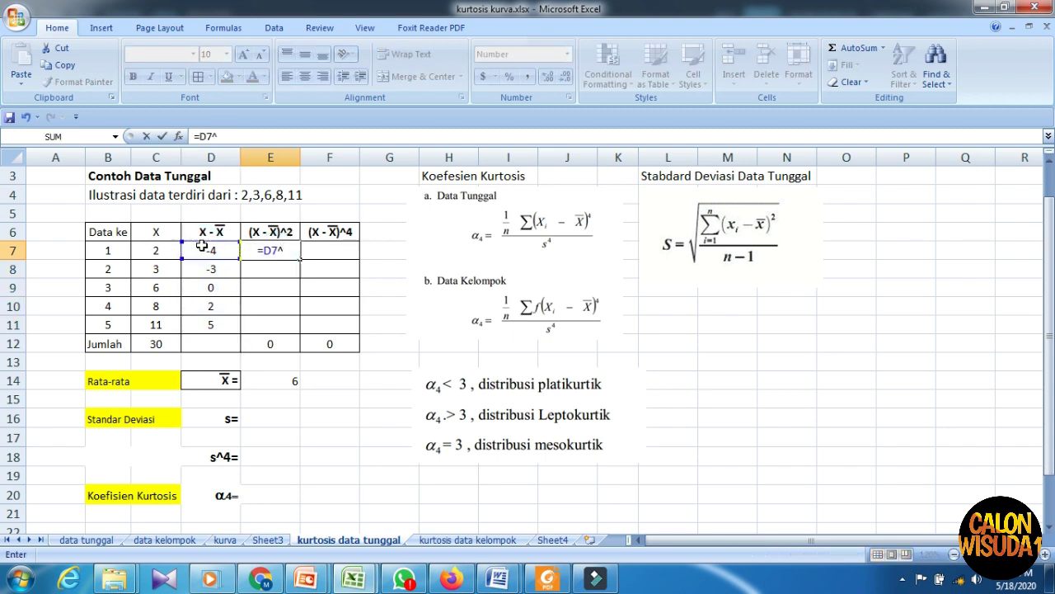
type("2")
key("Return")
left_click(295, 251)
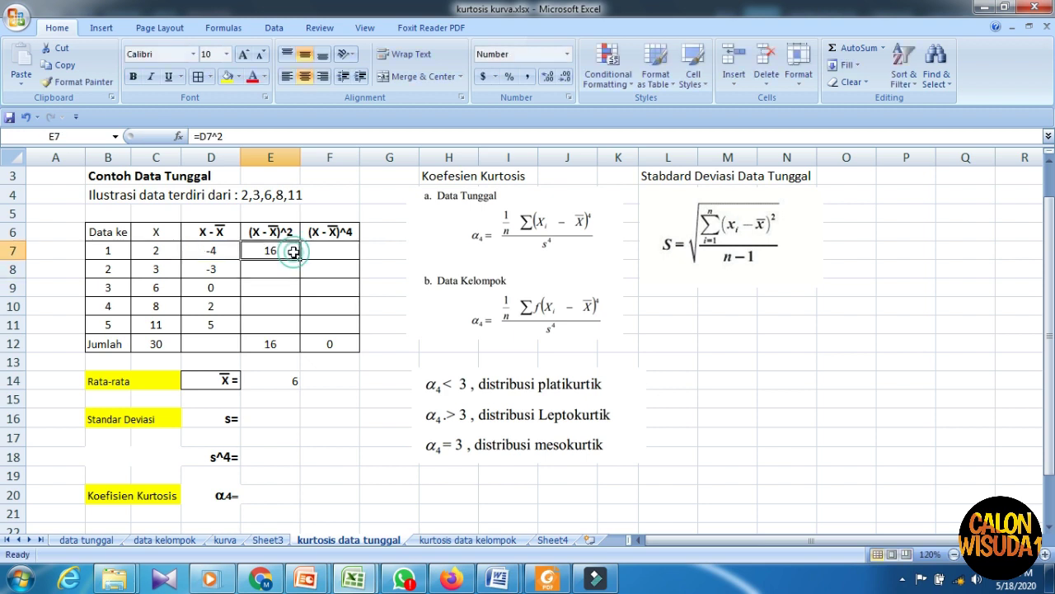
left_click_drag(300, 260, 294, 324)
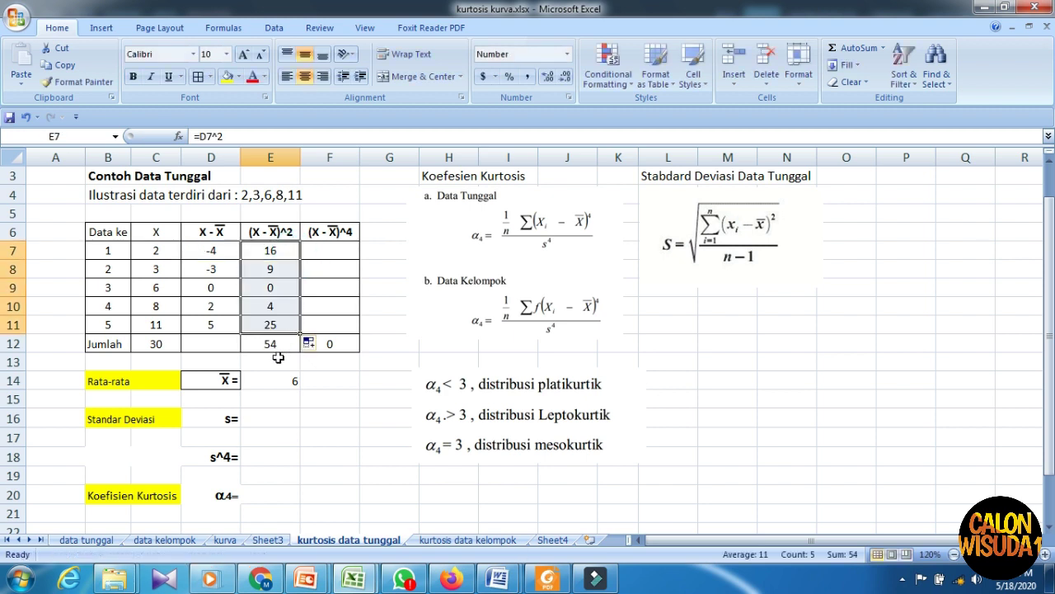
left_click(280, 344)
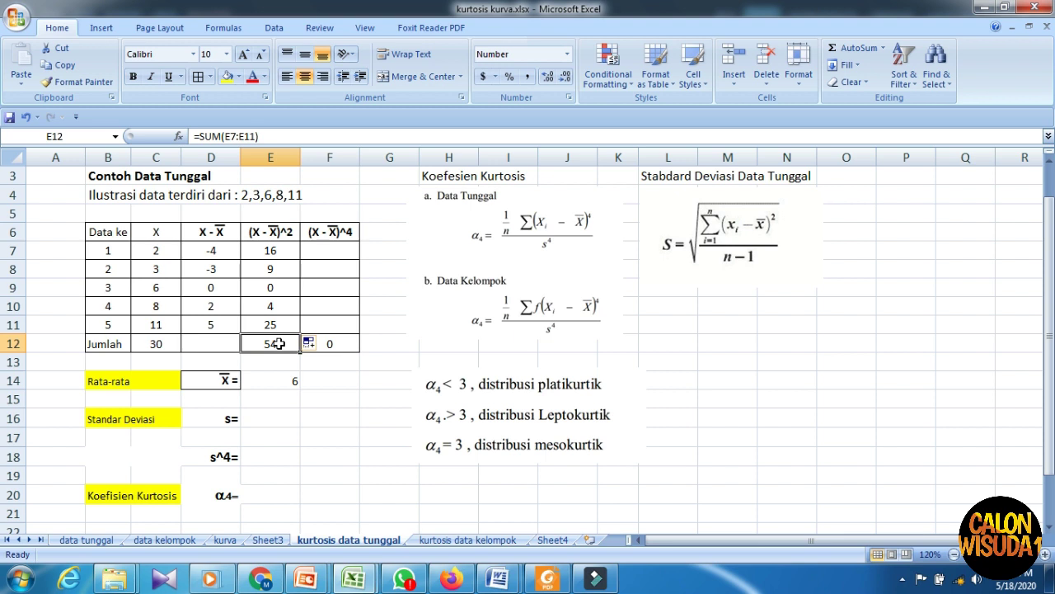
double_click(280, 344)
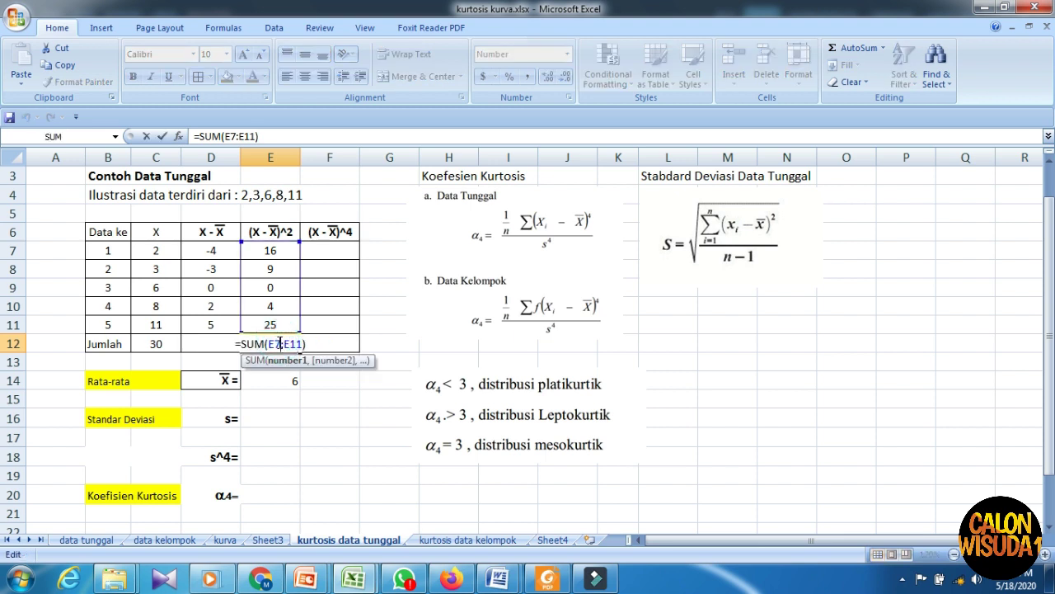
key("Return")
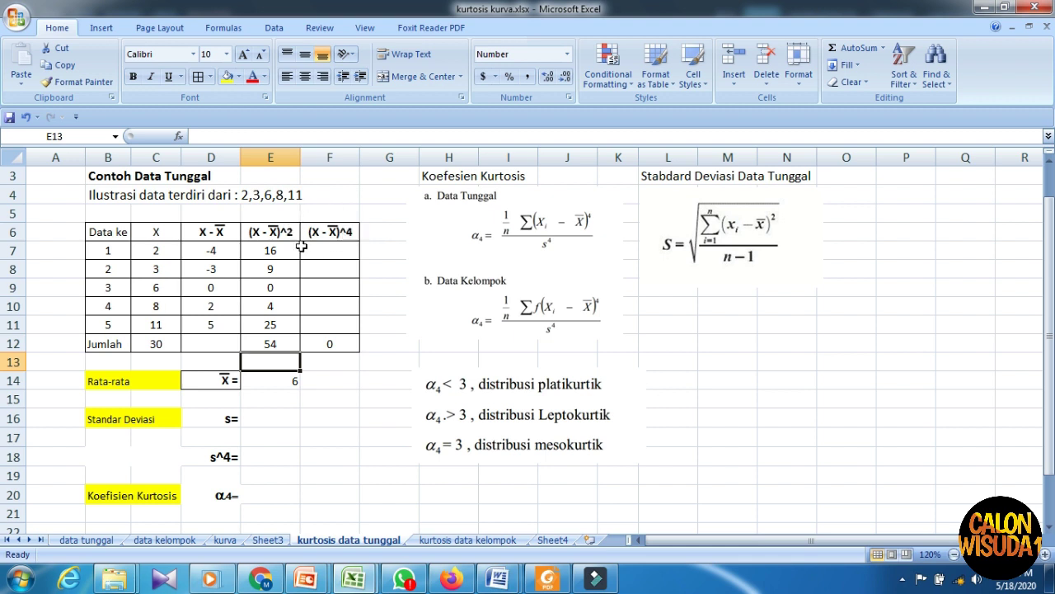
left_click(264, 239)
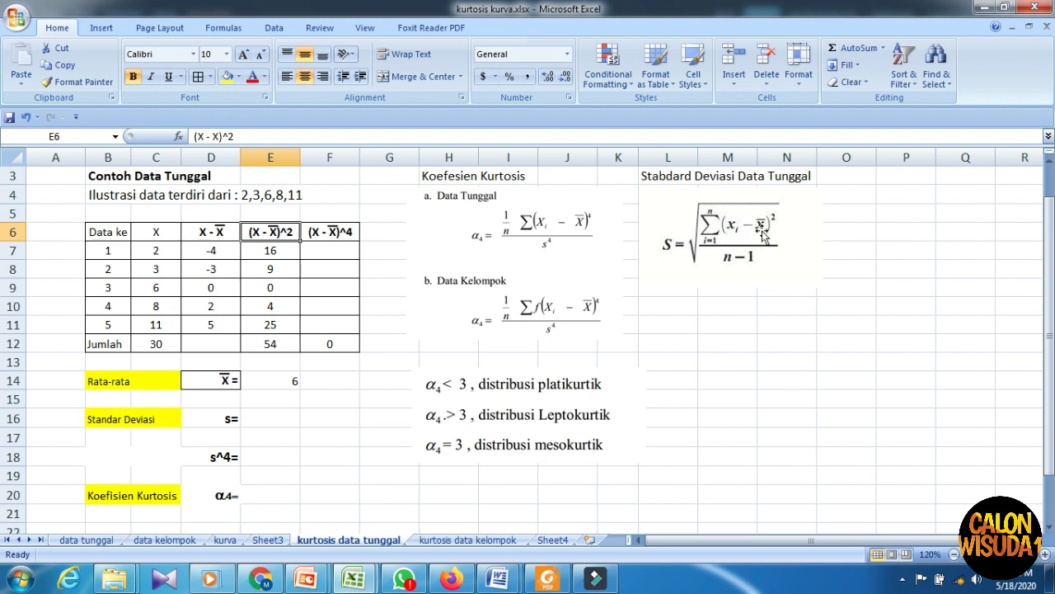
- Compute the fourth-power deviations with =D7^4 in F7, fill the formula down to F11, and check the sum formula in F12
left_click(338, 247)
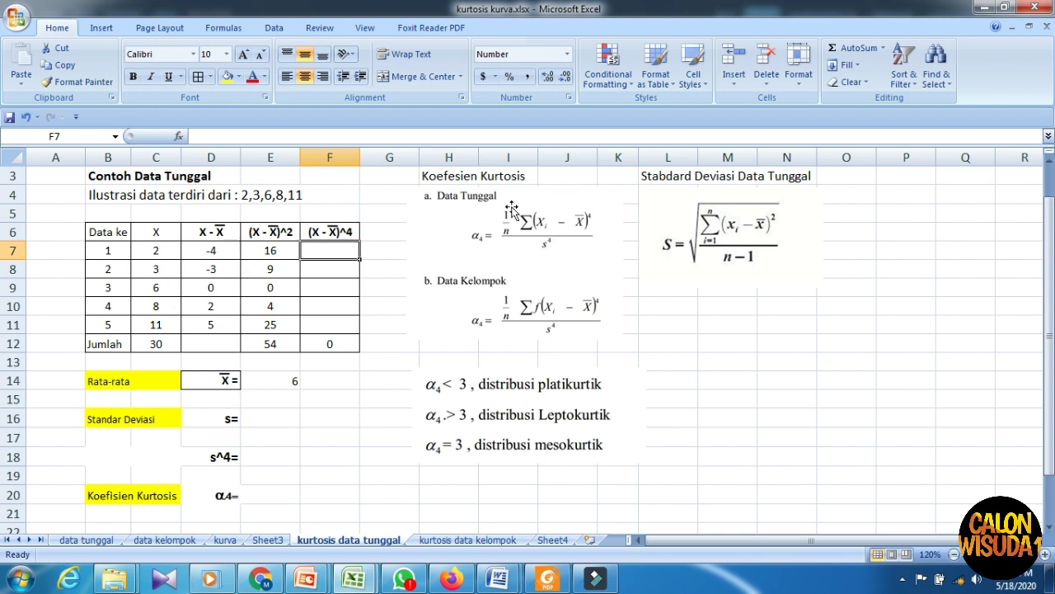
type("=")
left_click(224, 249)
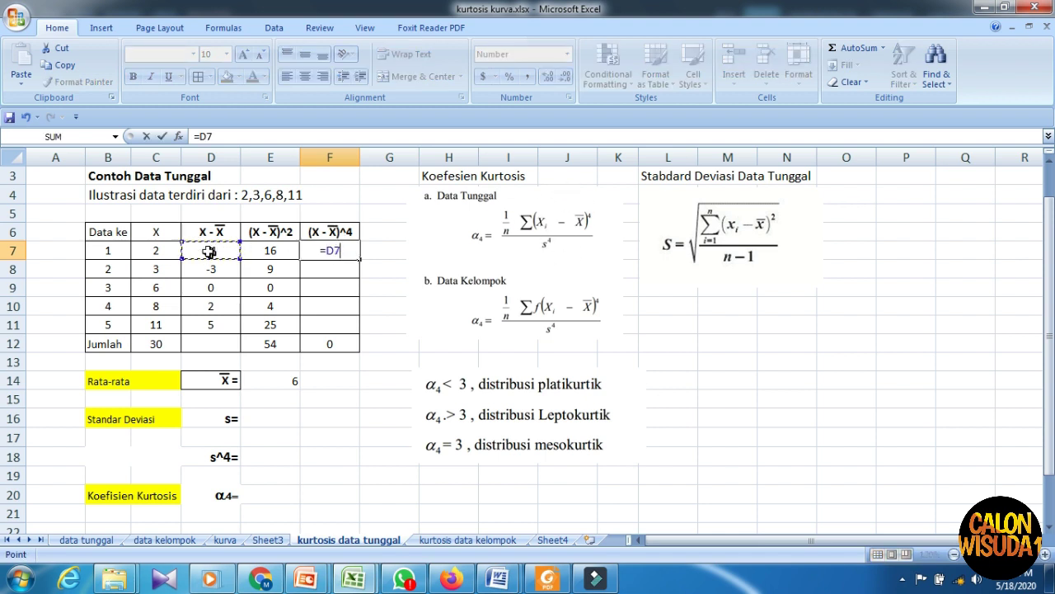
type("^")
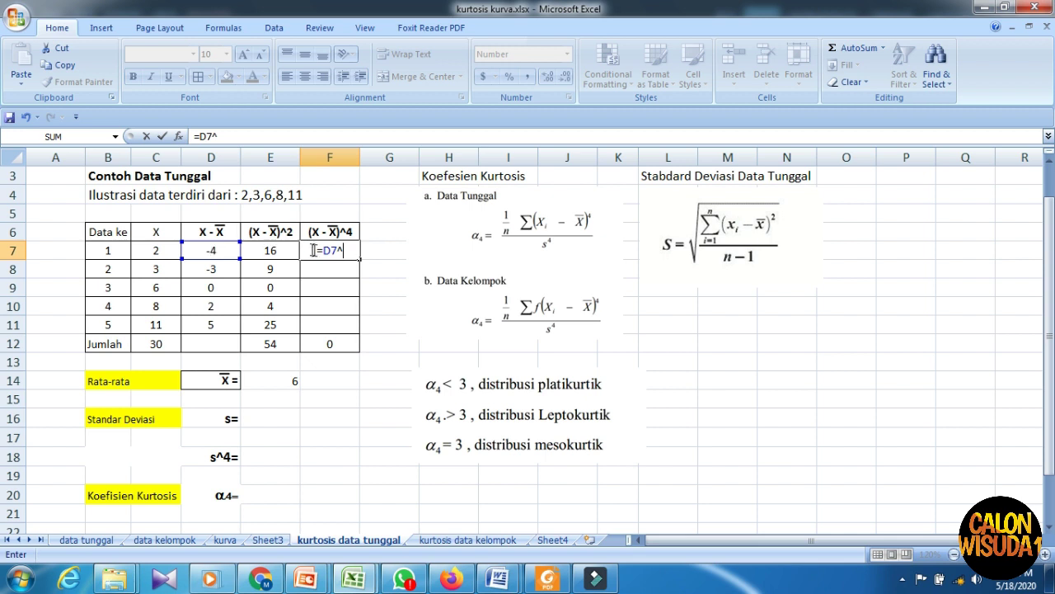
type("4")
key("Return")
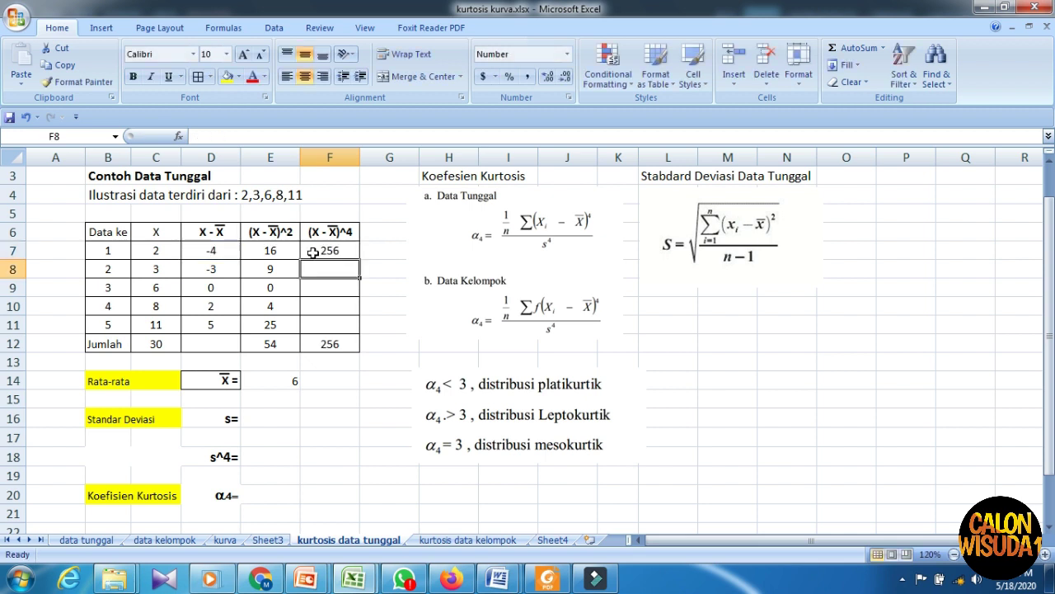
left_click(328, 251)
left_click_drag(360, 260, 345, 330)
left_click(338, 343)
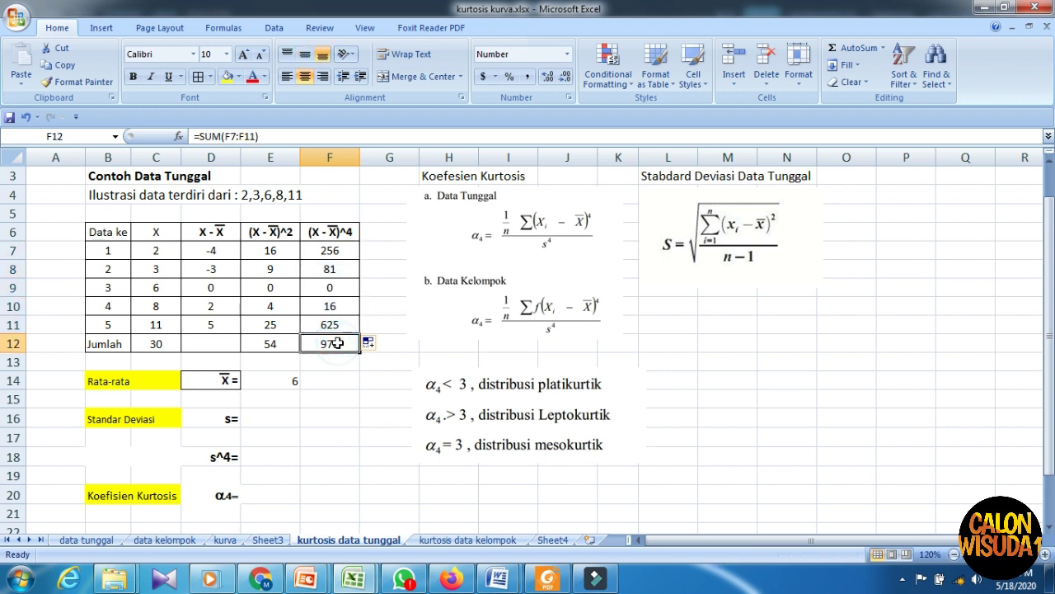
- Check the sum formula of the fourth-power deviations in F12
double_click(338, 343)
key("Return")
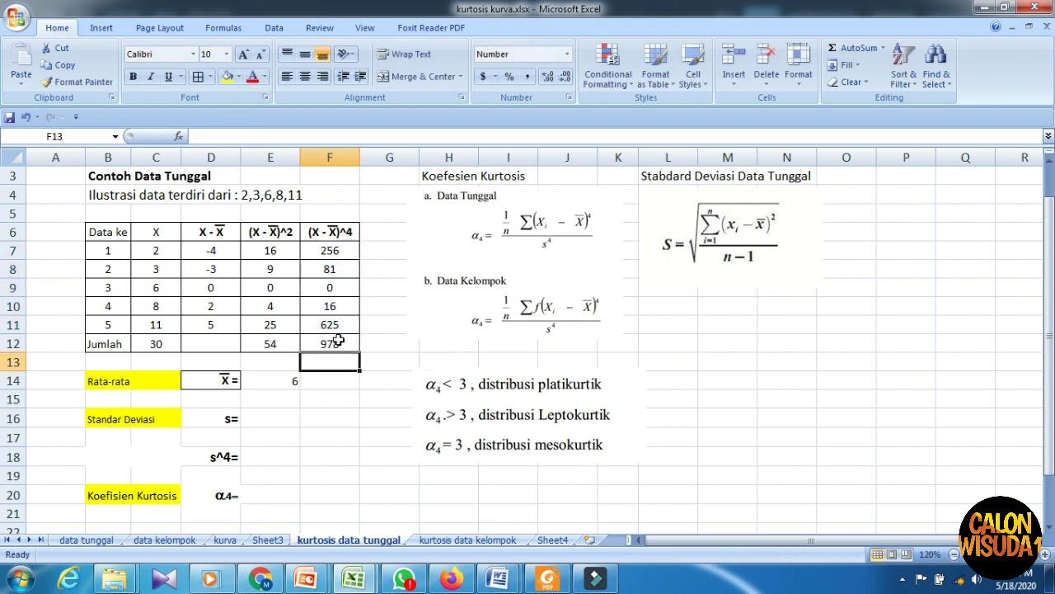
left_click(349, 385)
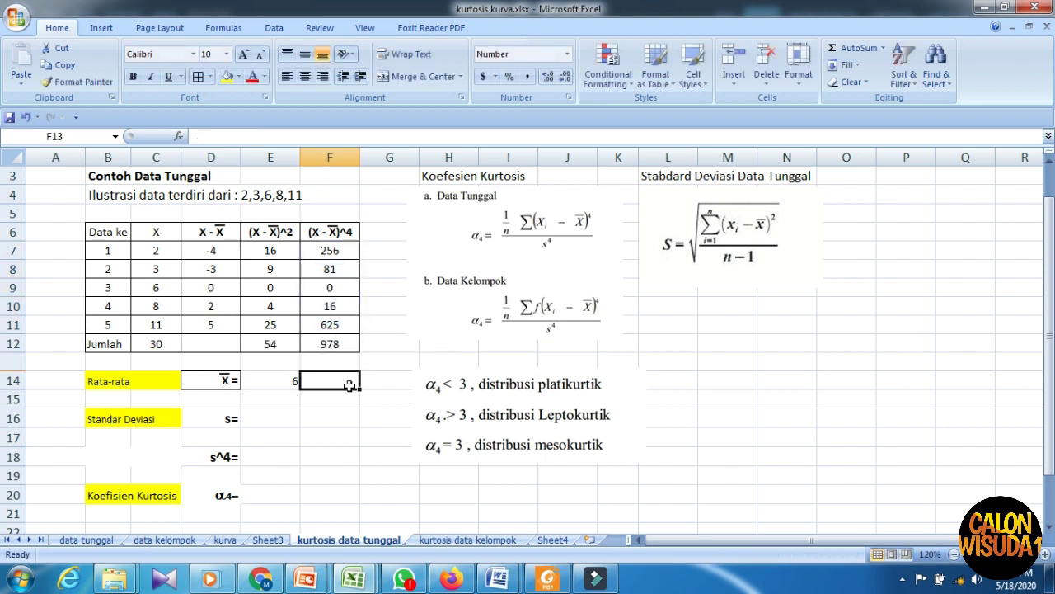
- Calculate the standard deviation in E16 with the formula =SQRT((E12)/(5-1))
left_click(283, 419)
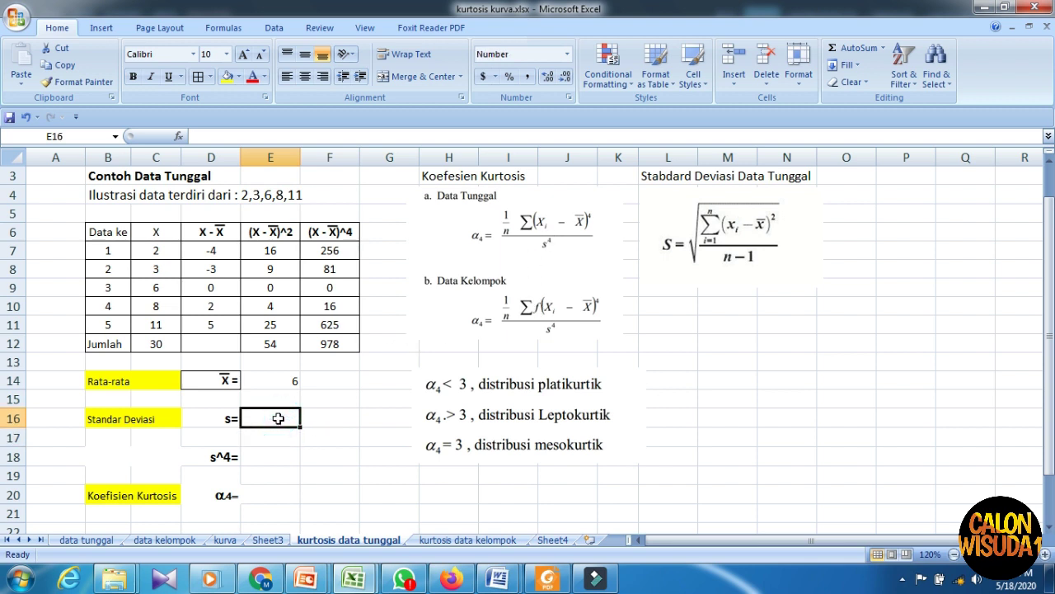
type("=")
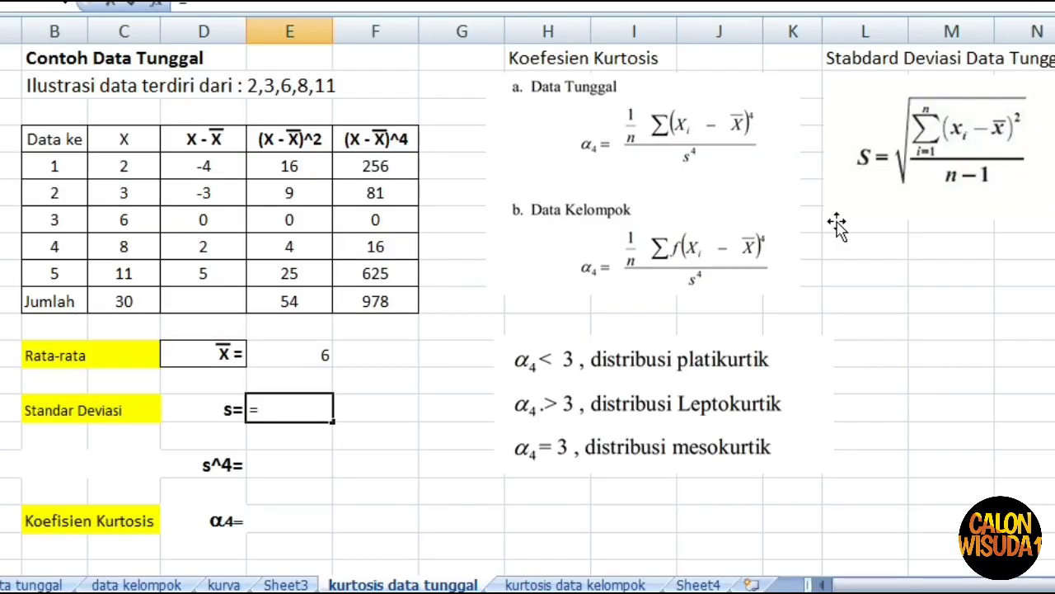
type("s")
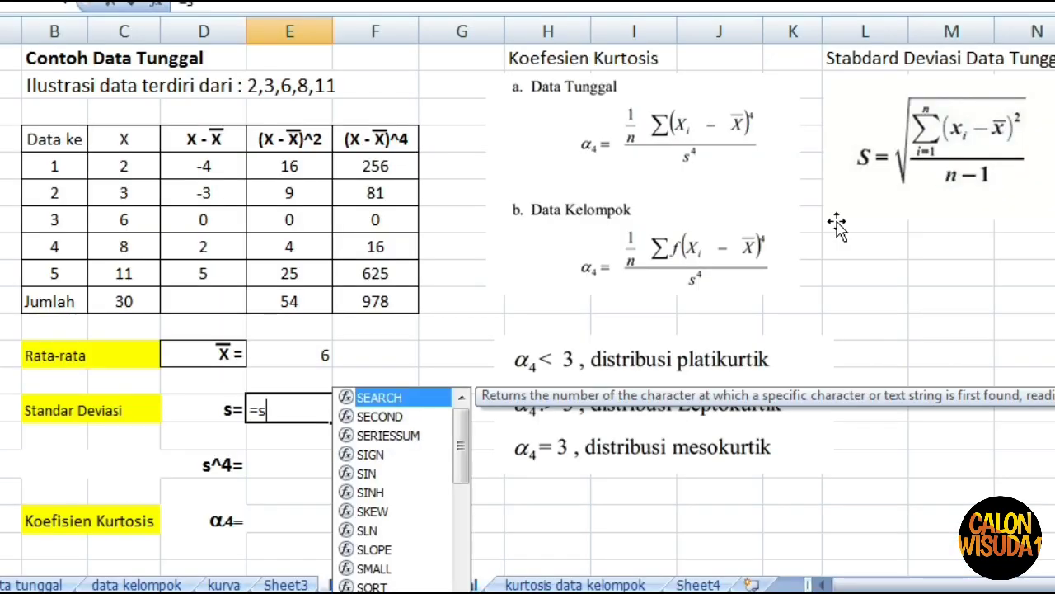
type("q")
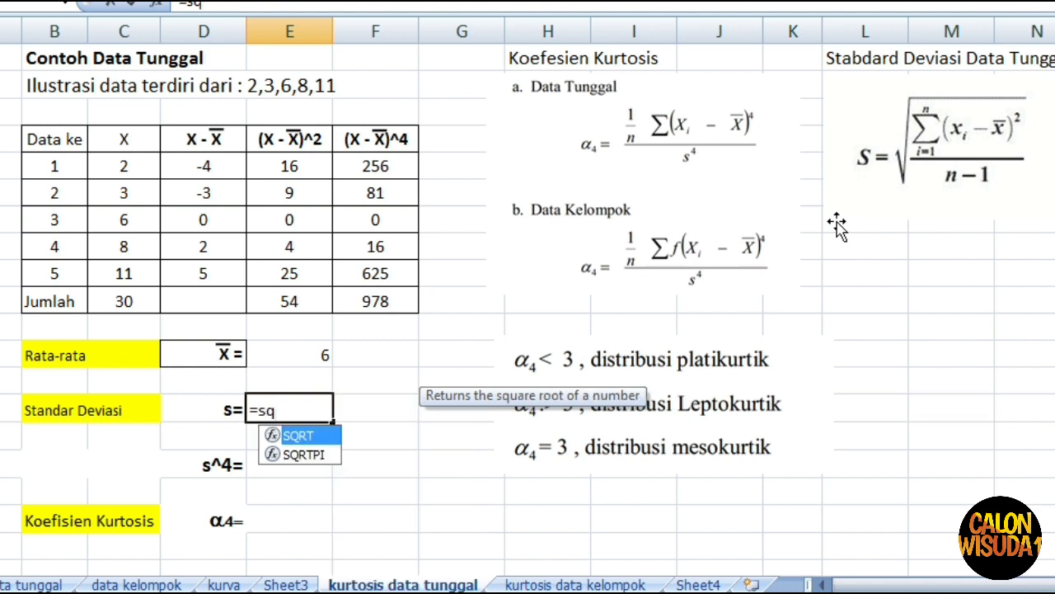
type("rt")
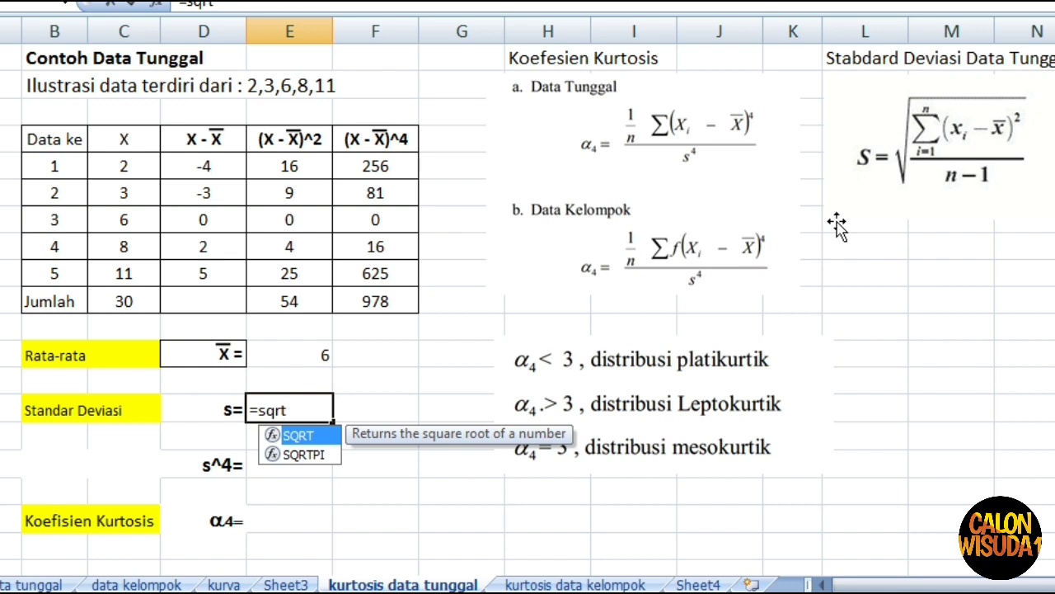
type("((")
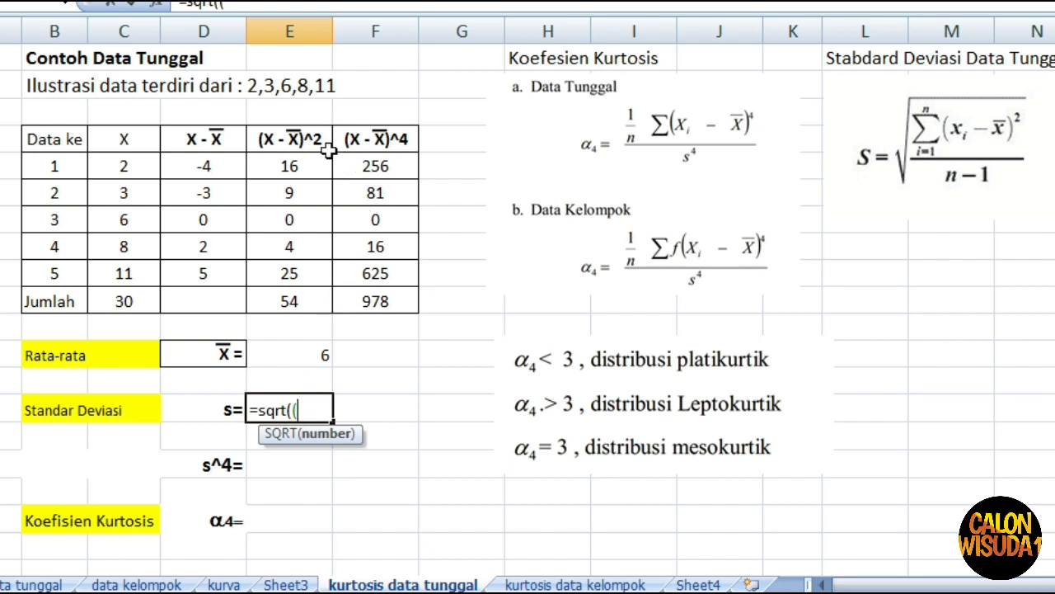
left_click(295, 300)
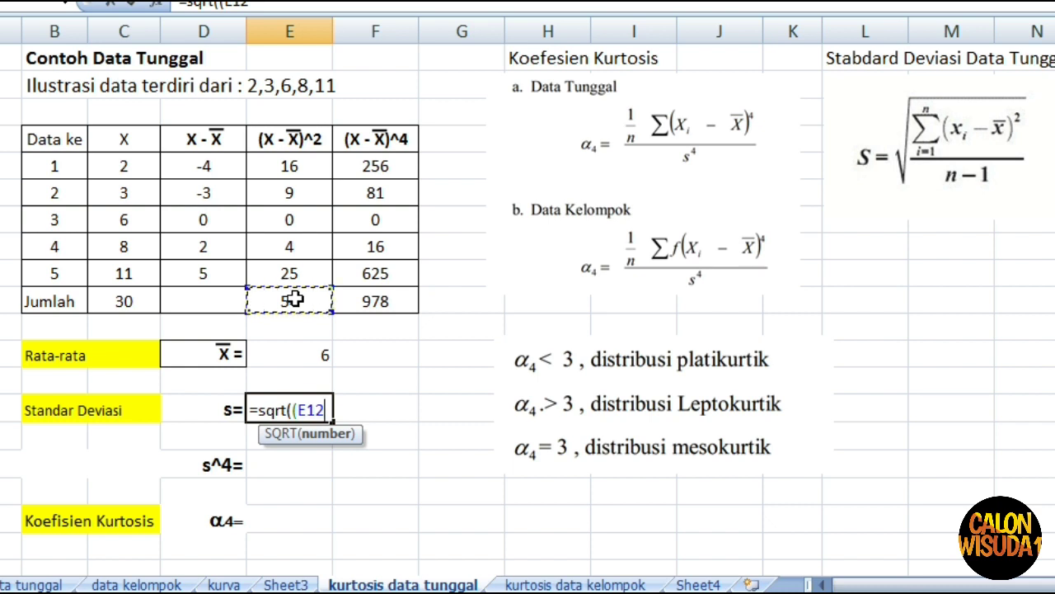
type(")/")
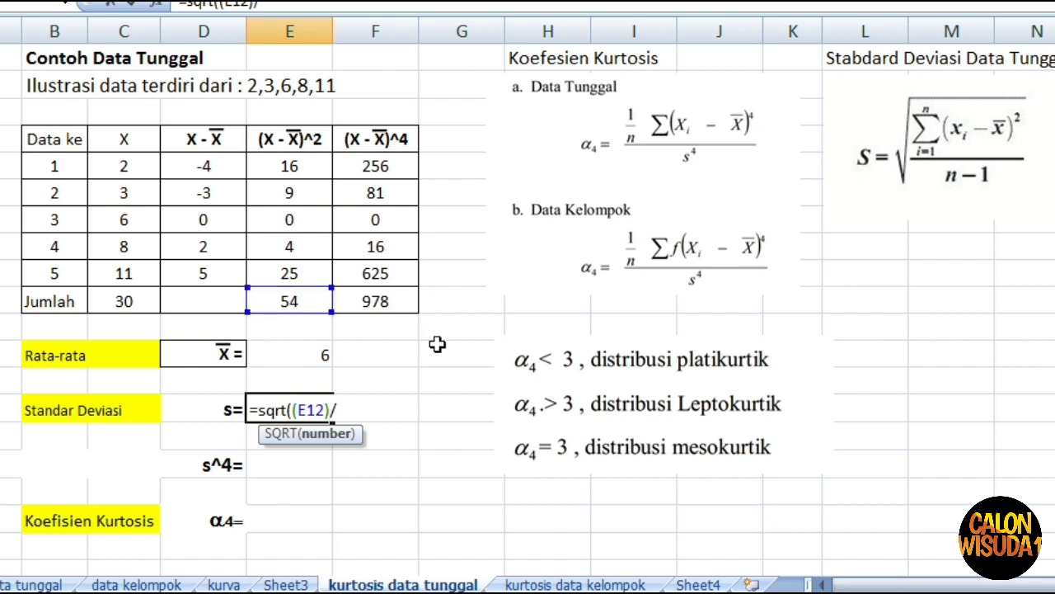
type("(5-1)")
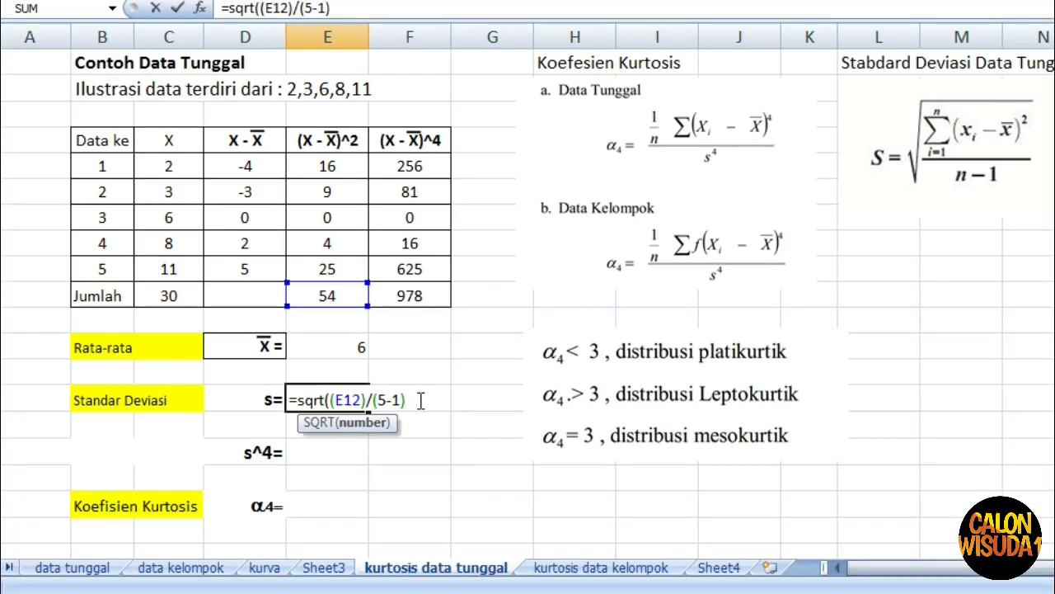
type(")")
key("Return")
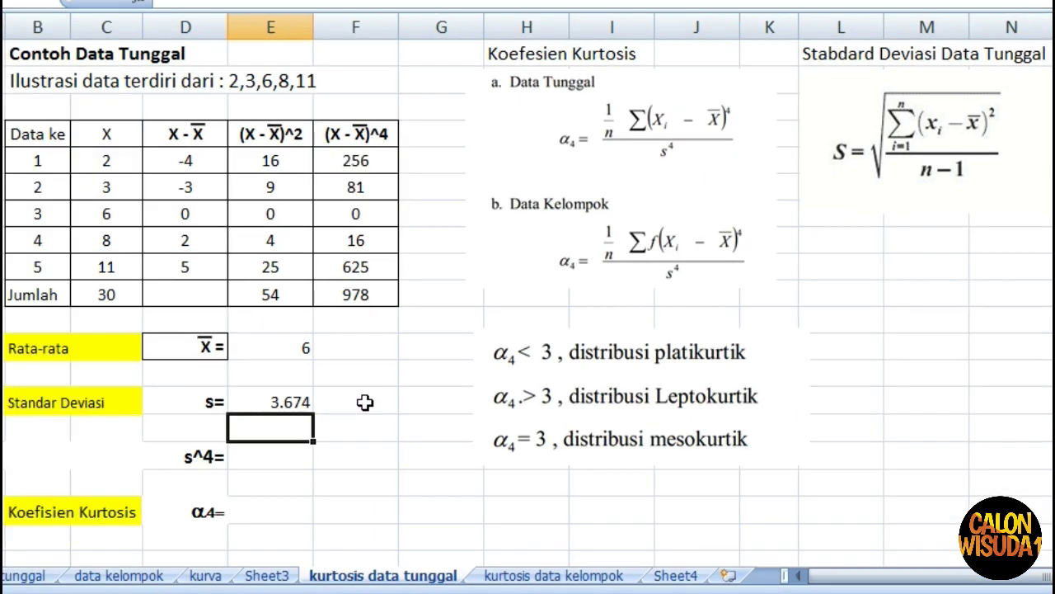
- Calculate the fourth power of the standard deviation in E18 with the formula =E16^4
left_click(271, 452)
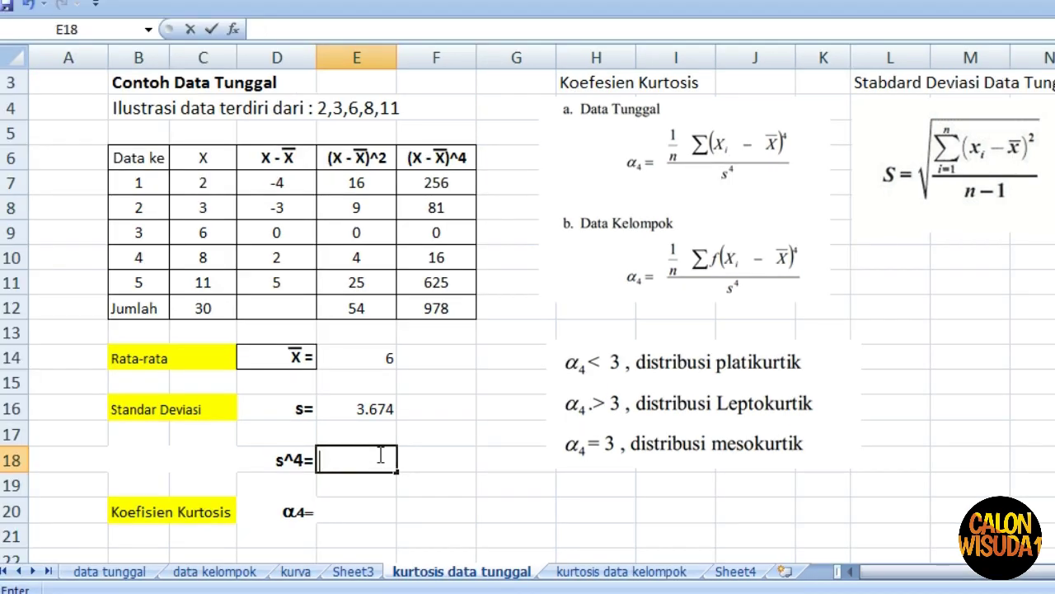
type("=")
left_click(363, 402)
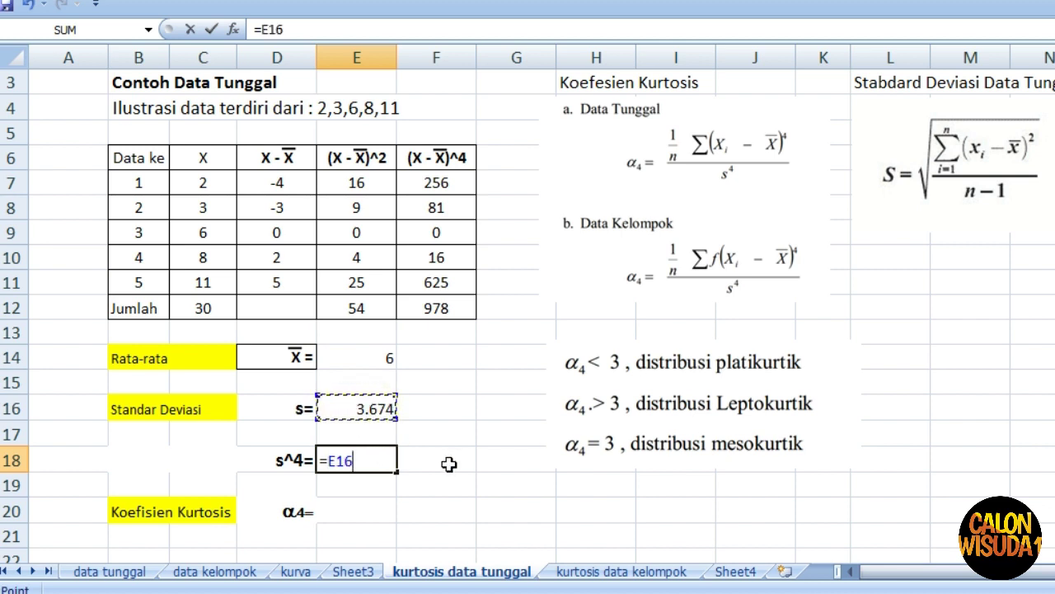
type("^4")
key("Return")
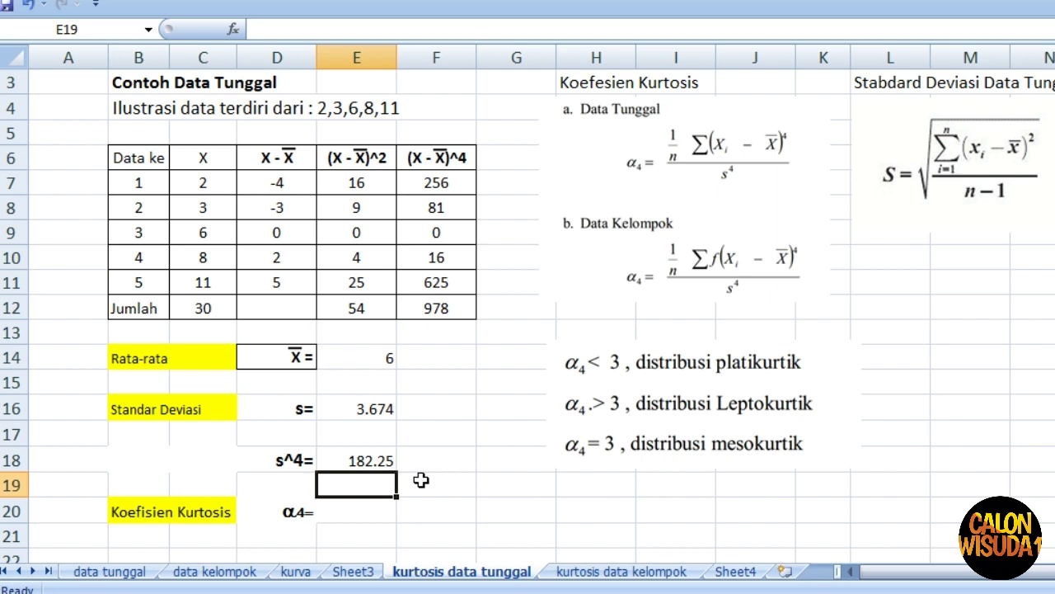
- Calculate the kurtosis coefficient (Koefisien Kurtosis) in E20 with the formula =((1/5*(F12))/E18)
left_click(705, 138)
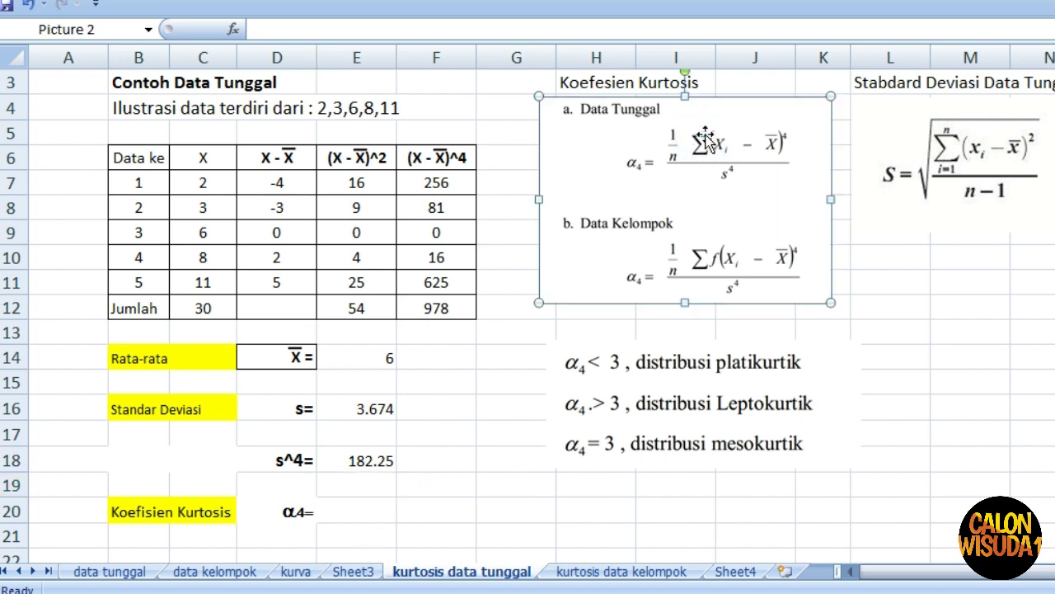
left_click(347, 508)
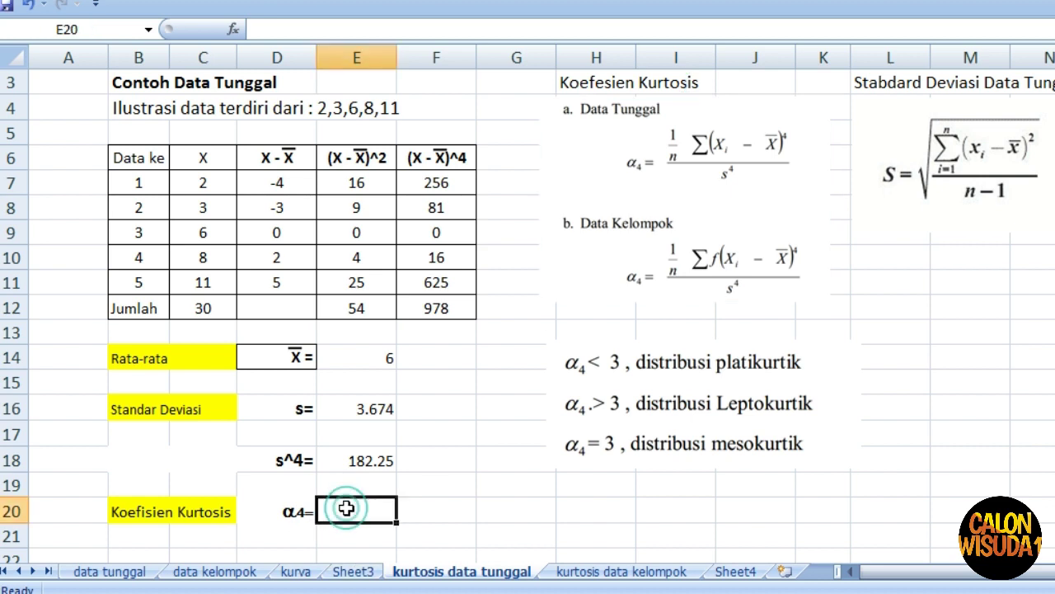
type("=")
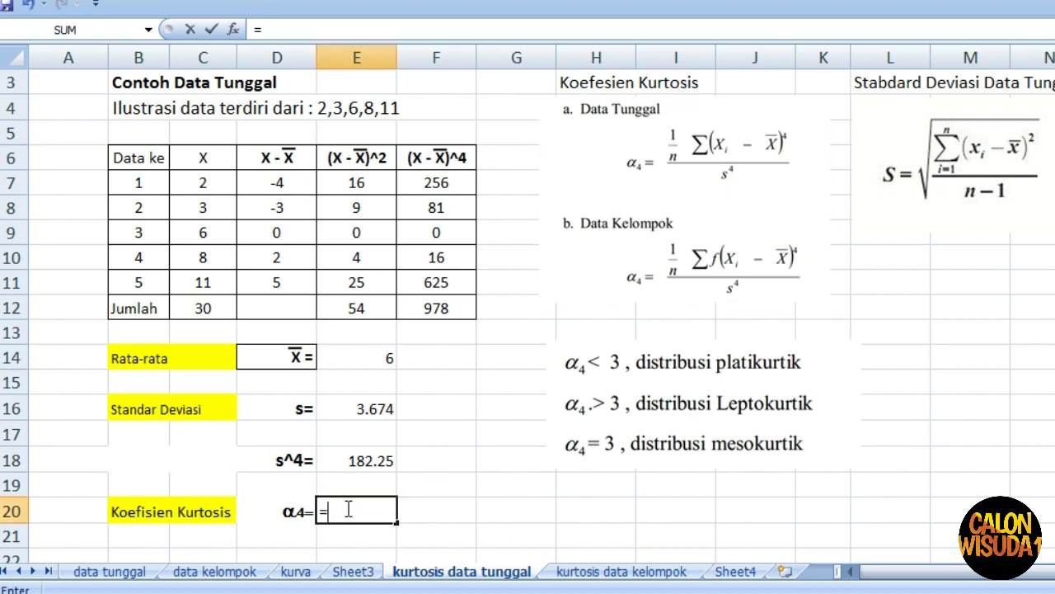
type("((1/")
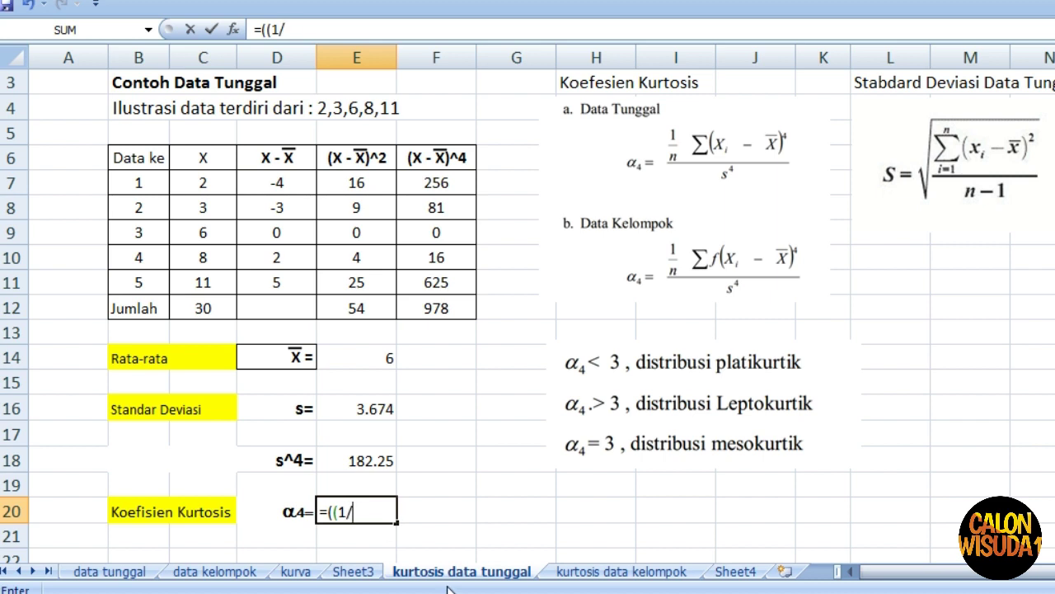
type("5*(")
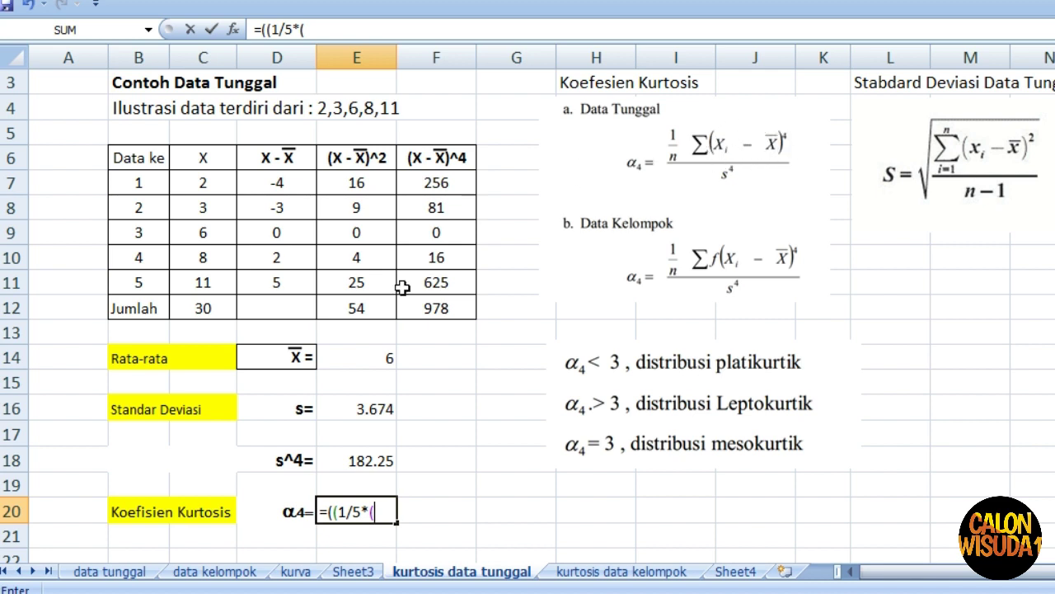
left_click(446, 305)
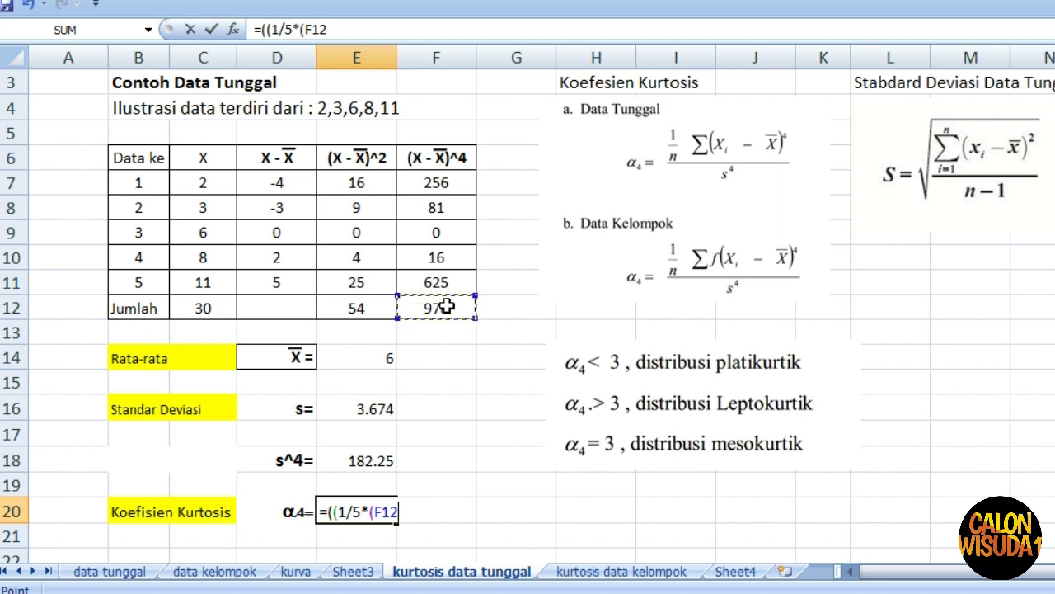
type("))/")
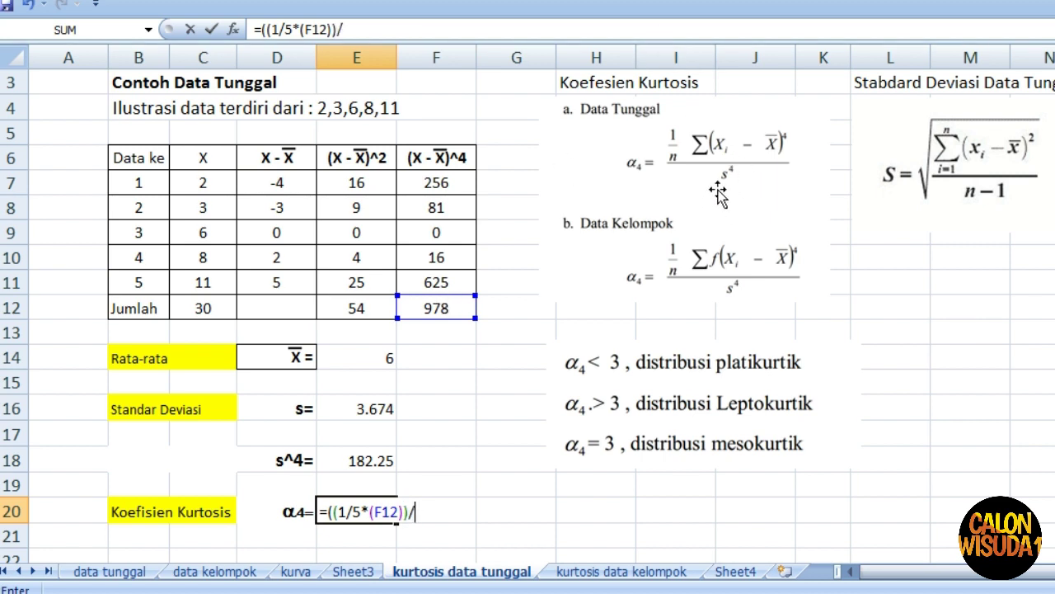
left_click(373, 460)
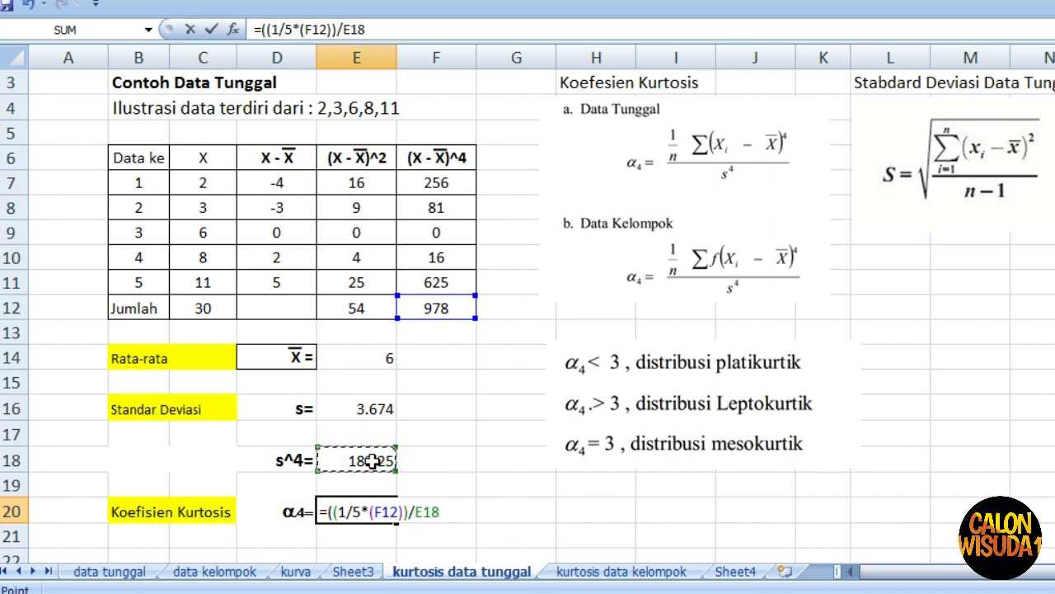
type(")")
key("Return")
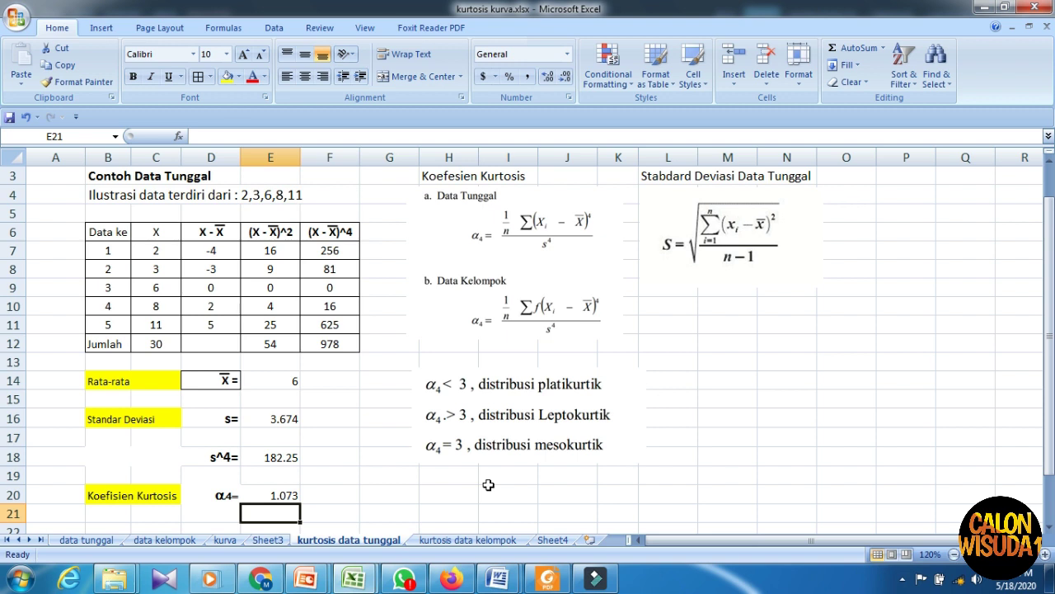
key("Up")
key("Right")
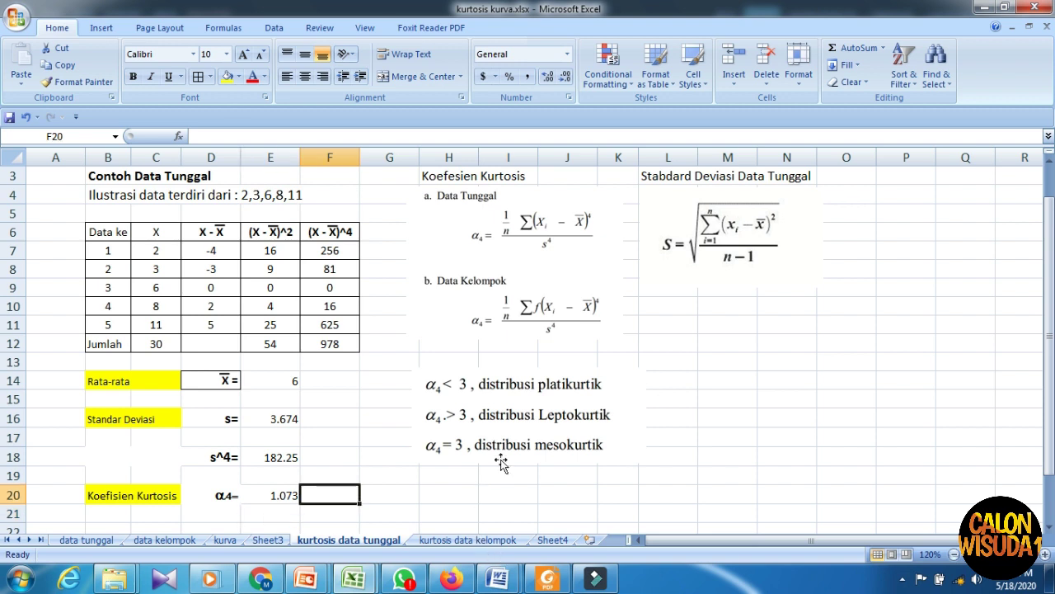
- Open the kurtosis data kelompok sheet and shift the Data Kelompok kurtosis formula picture slightly left while reviewing the formulas
left_click(468, 539)
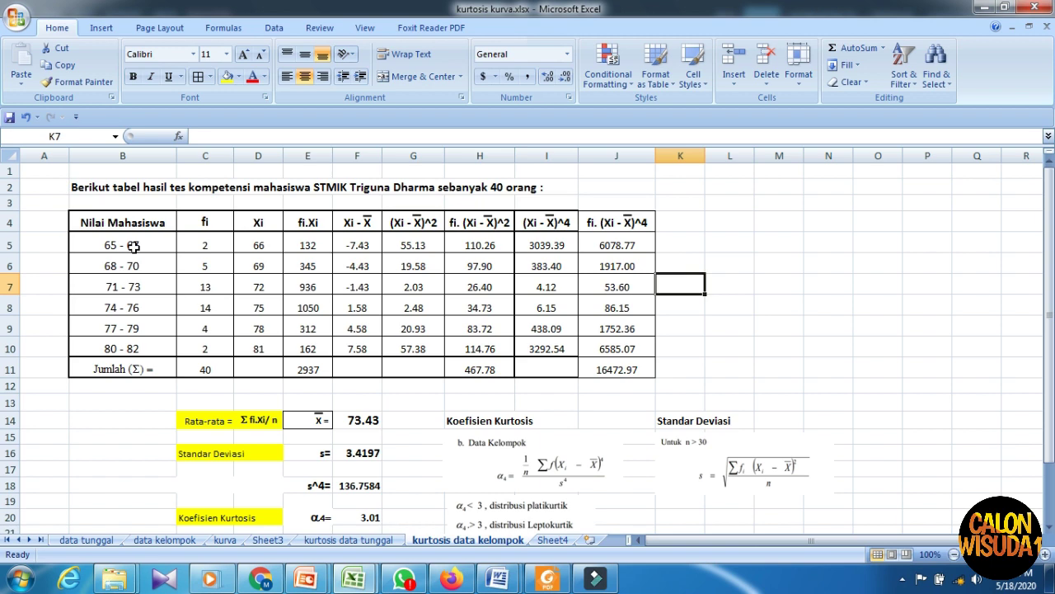
scroll(495, 330, "down", 1)
left_click(779, 454)
scroll(590, 402, "up", 1)
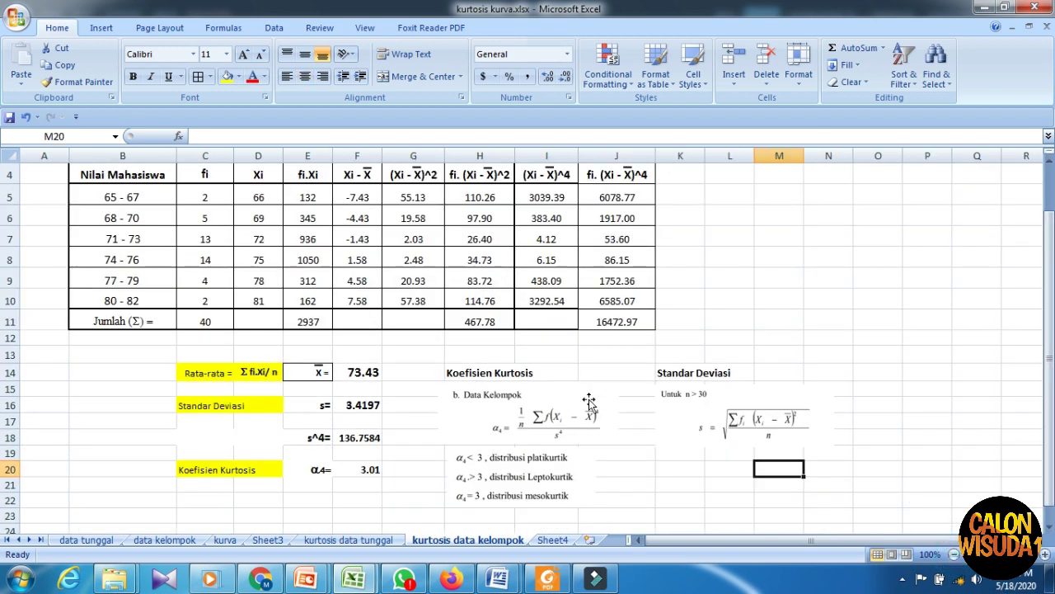
left_click_drag(571, 417, 564, 419)
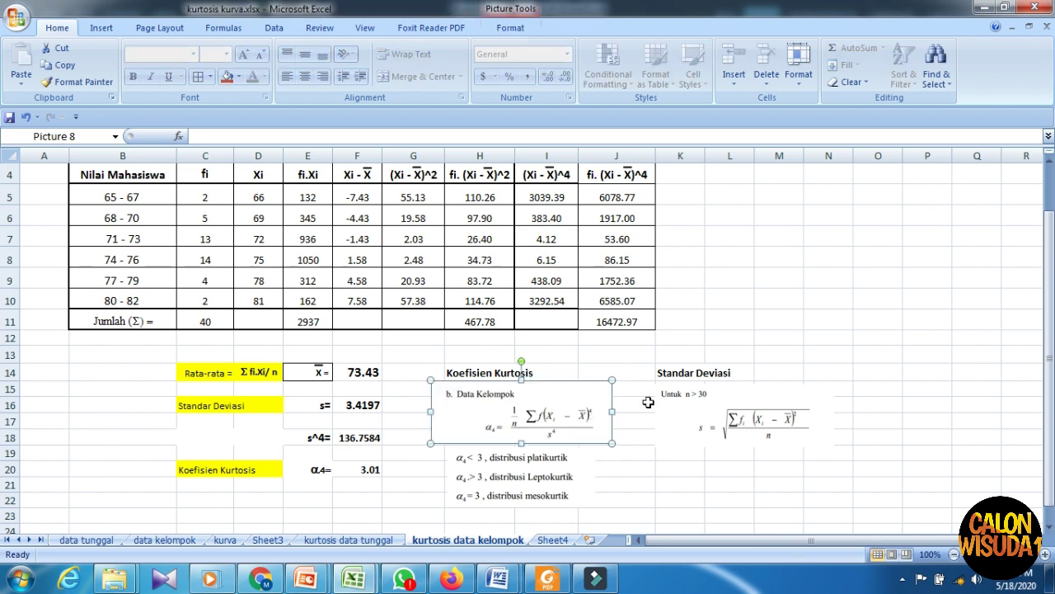
left_click(662, 452)
left_click(550, 436)
left_click(685, 441)
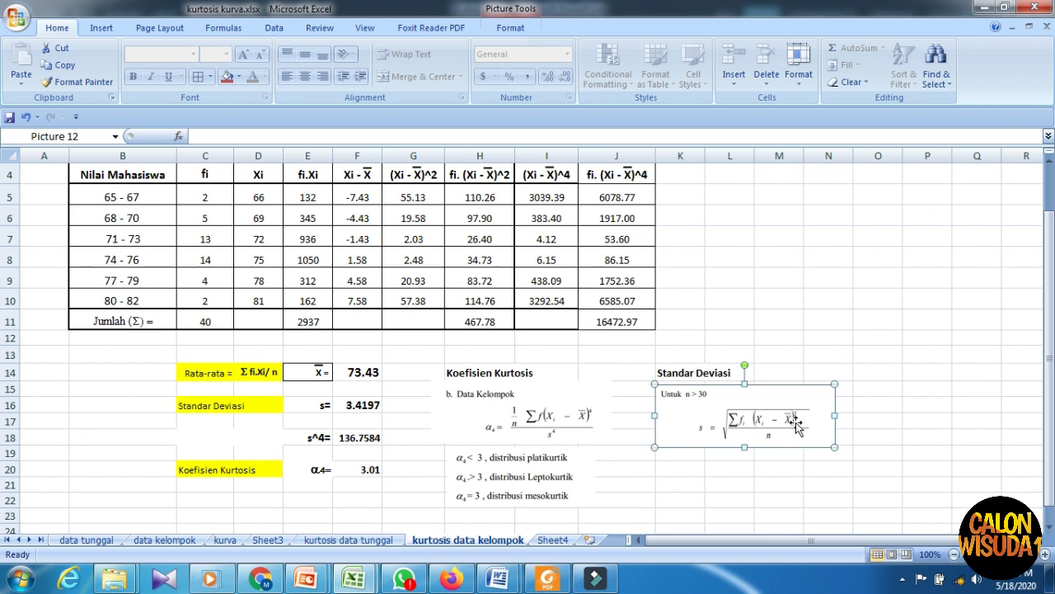
left_click(442, 386)
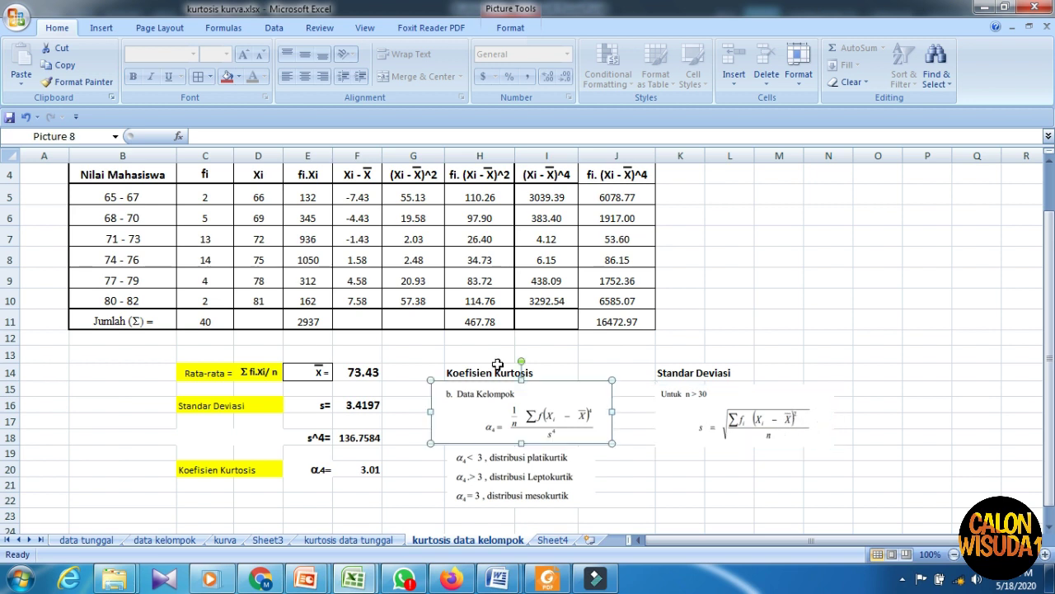
- Clear the mean, standard deviation, s^4 and kurtosis results in F14:F20 of the grouped-data sheet
left_click(394, 372)
left_click_drag(363, 373, 373, 464)
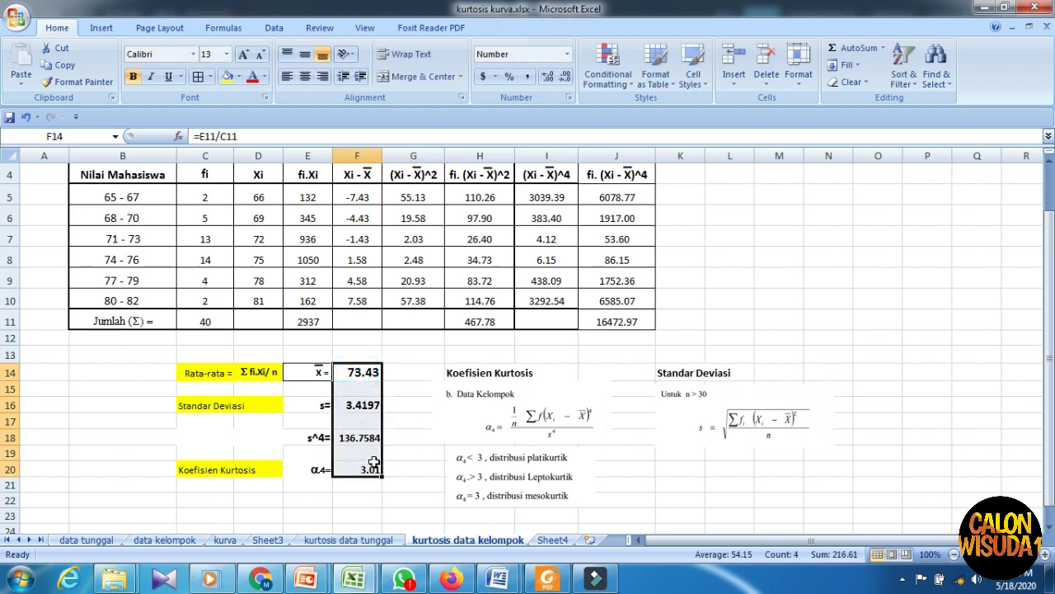
key("Delete")
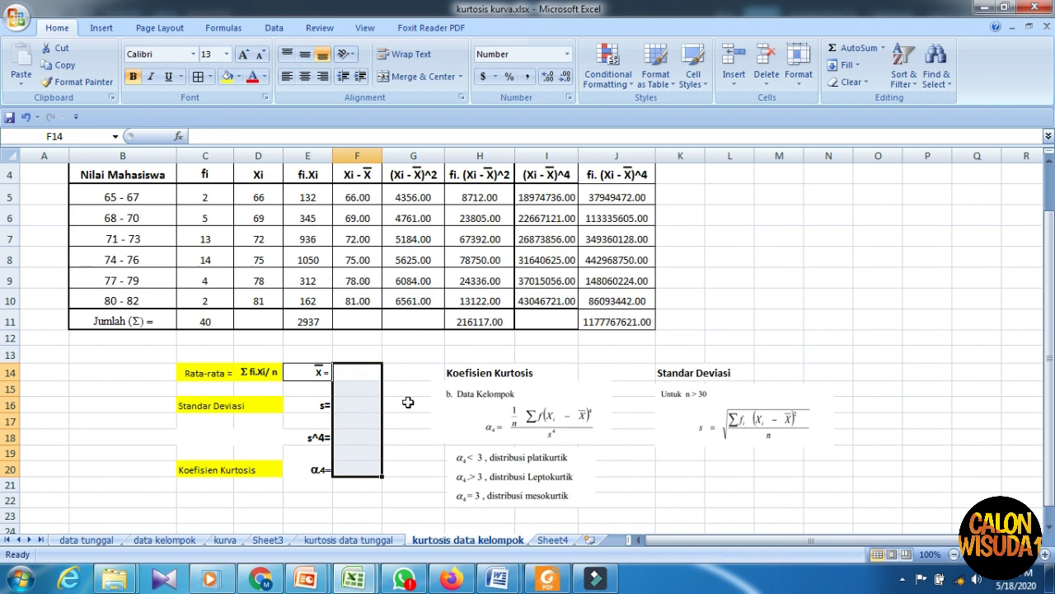
left_click(368, 368)
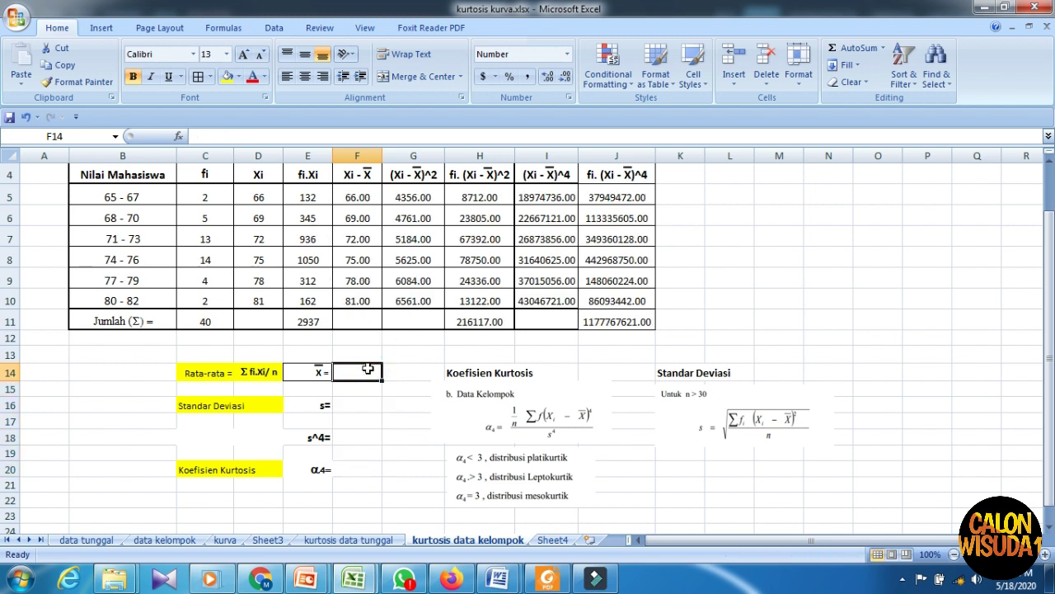
- Calculate the grouped-data mean (Rata-rata) in F14 with the formula =E11/C11
left_click_drag(150, 196, 214, 303)
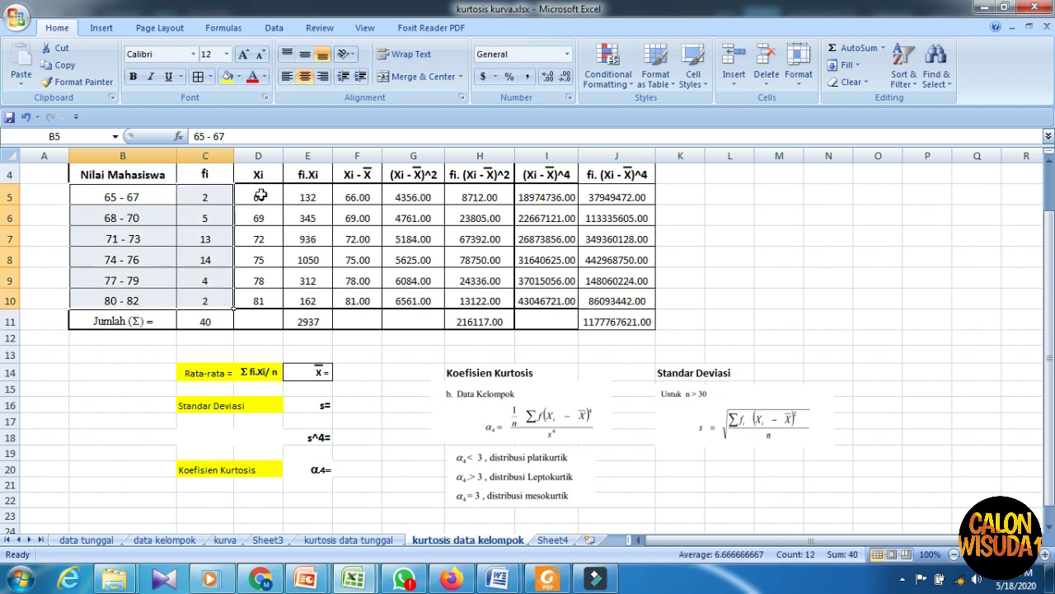
left_click_drag(261, 198, 282, 290)
left_click(362, 373)
type("=")
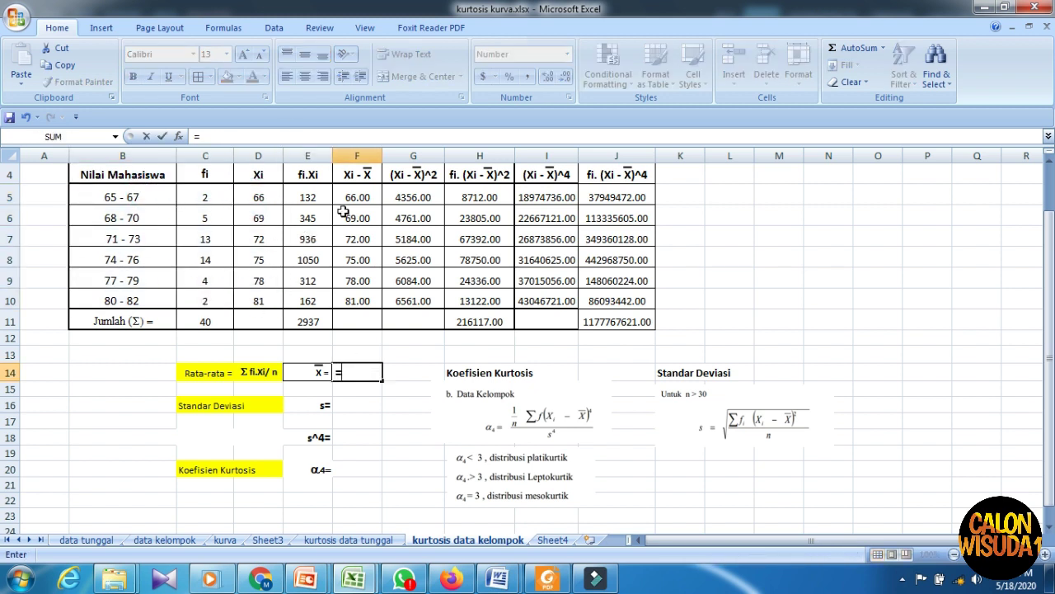
left_click(310, 321)
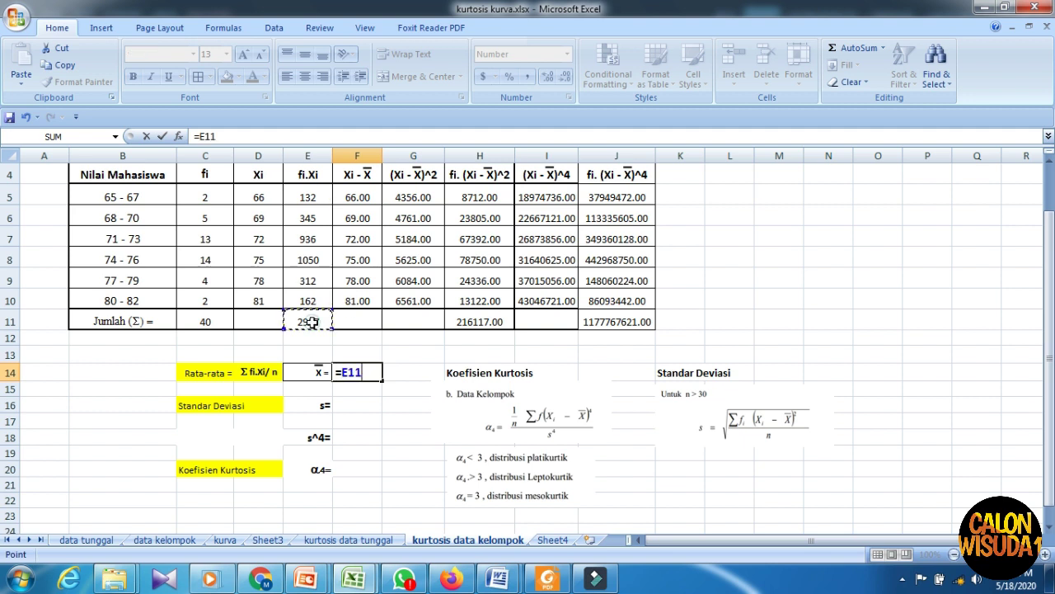
type("/")
left_click(217, 321)
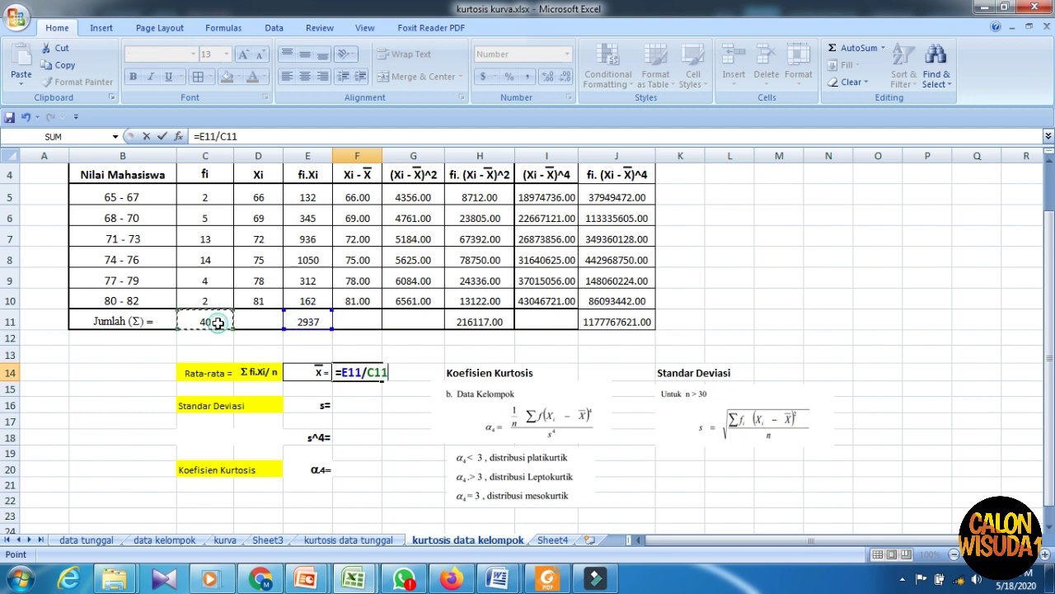
key("Return")
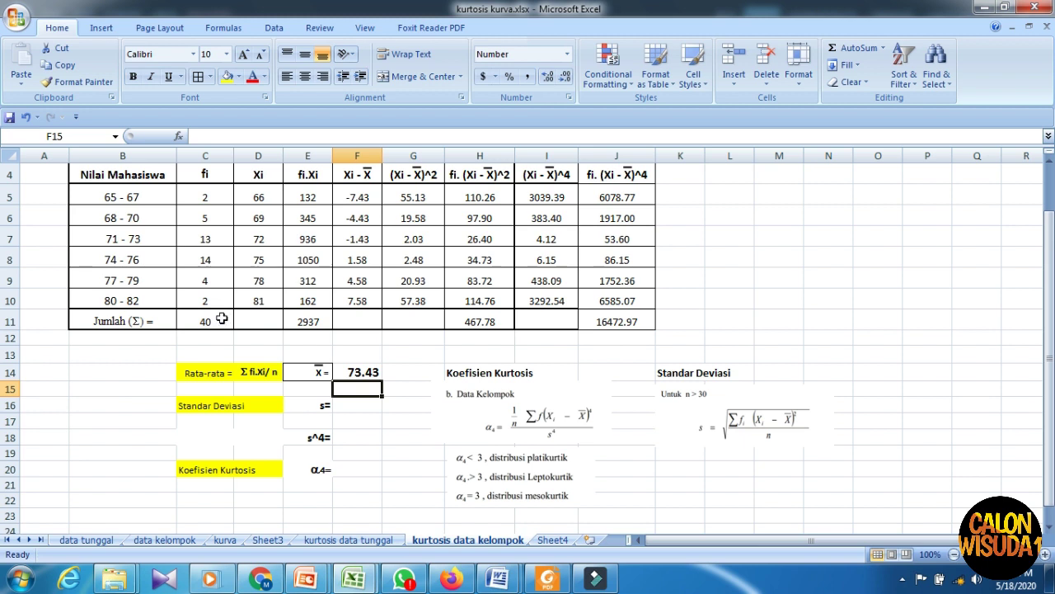
- Clear the deviation calculations in F5:J10 and calculate Xi - X̄ in F5 with the formula =D5-$F$14
left_click_drag(359, 196, 617, 296)
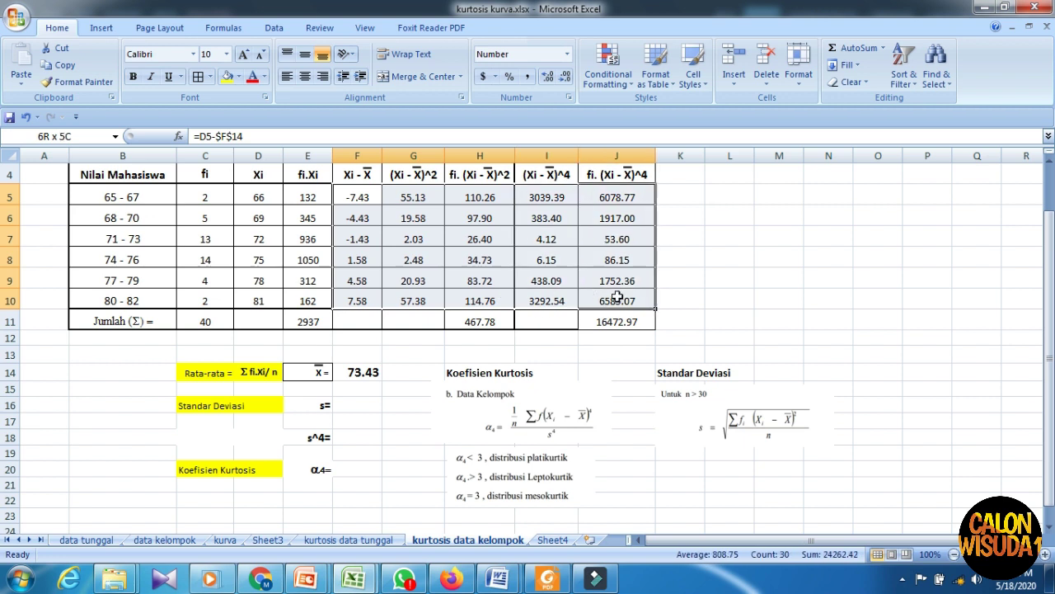
key("Delete")
left_click(363, 198)
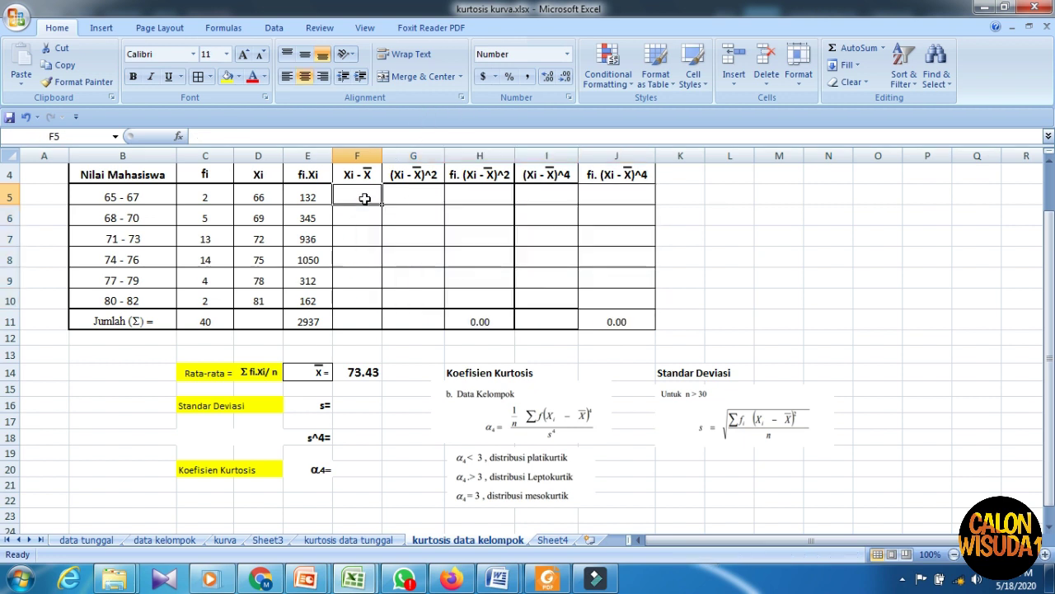
type("=")
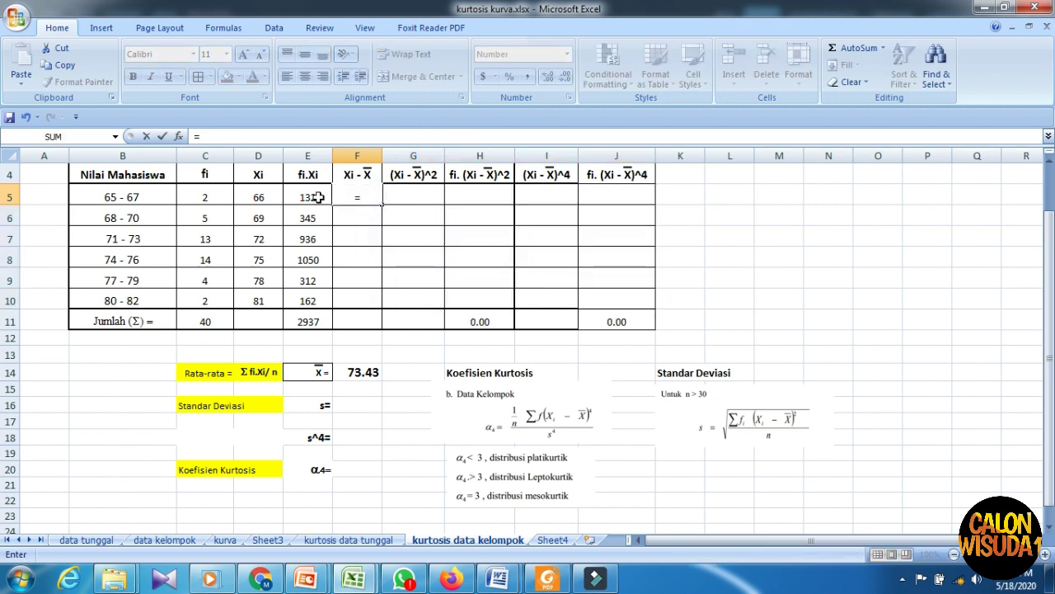
left_click(268, 197)
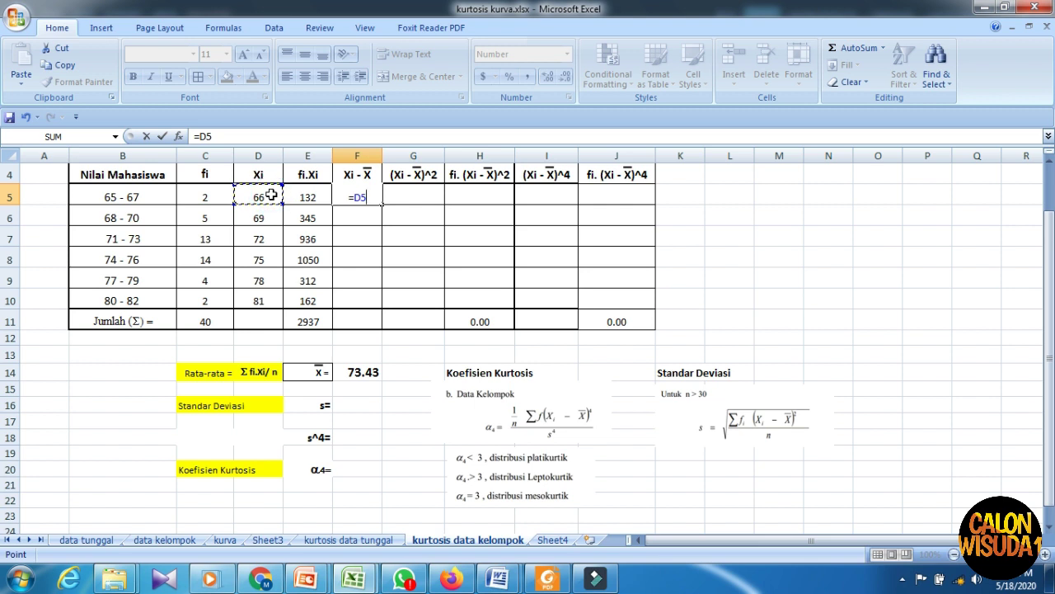
type("-")
left_click(363, 373)
key("F4")
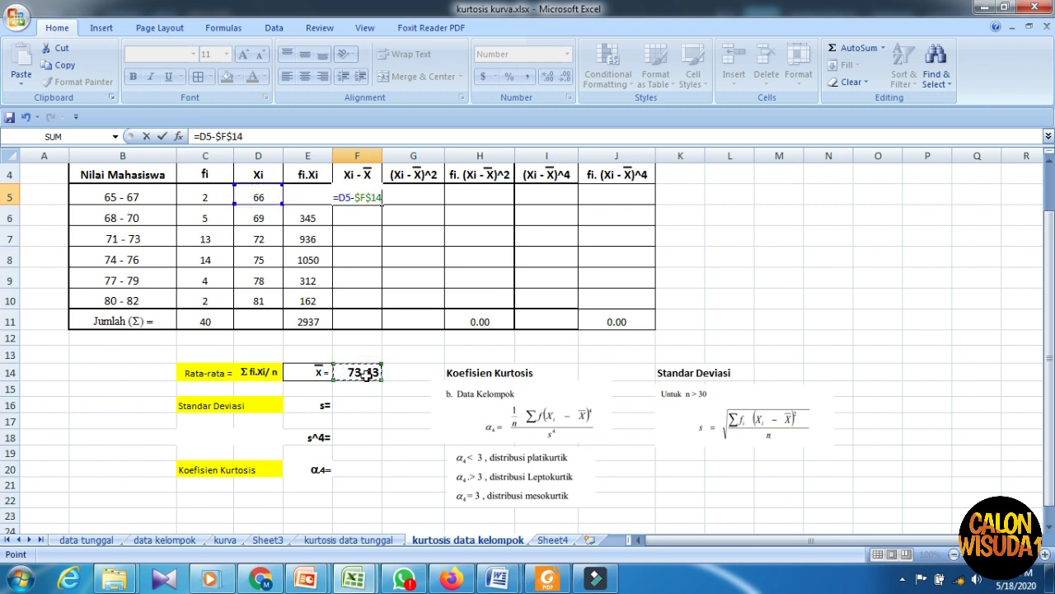
key("Return")
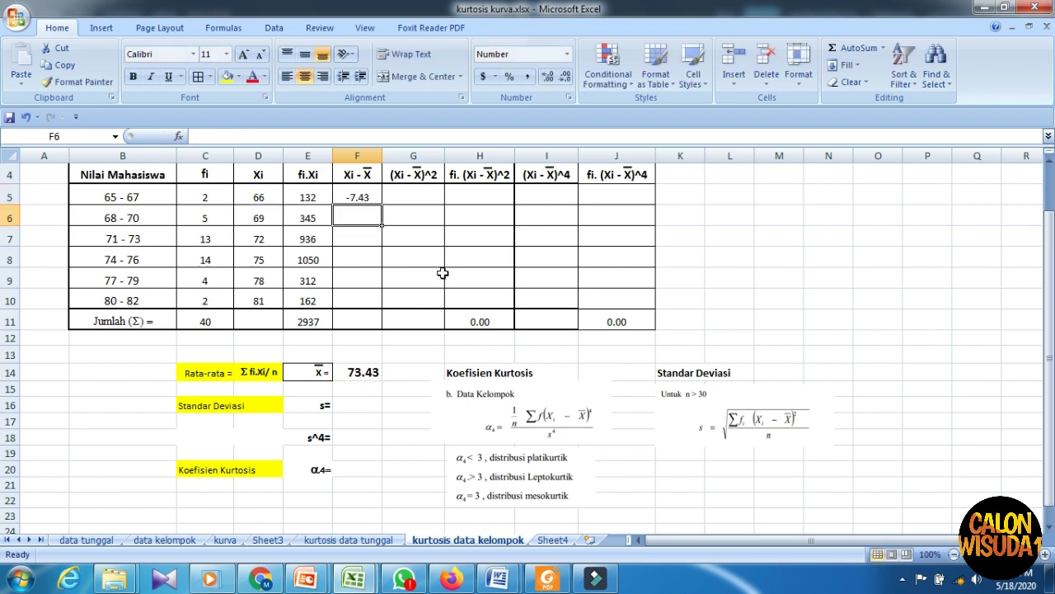
- Fill the Xi - X̄ formula from F5 down to F10 and check the copied formula in F9
left_click(363, 198)
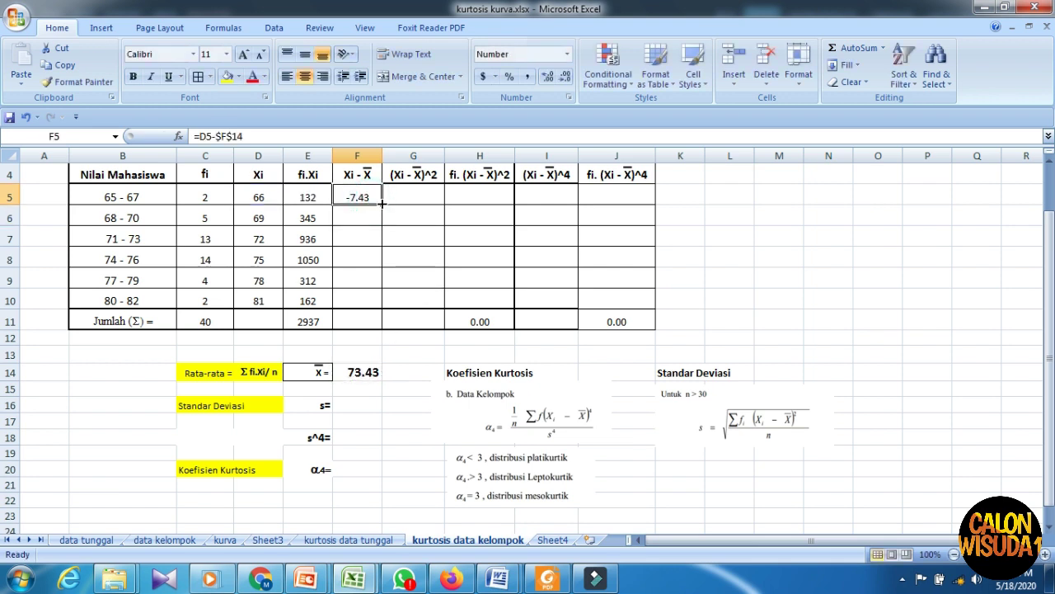
left_click_drag(382, 202, 384, 307)
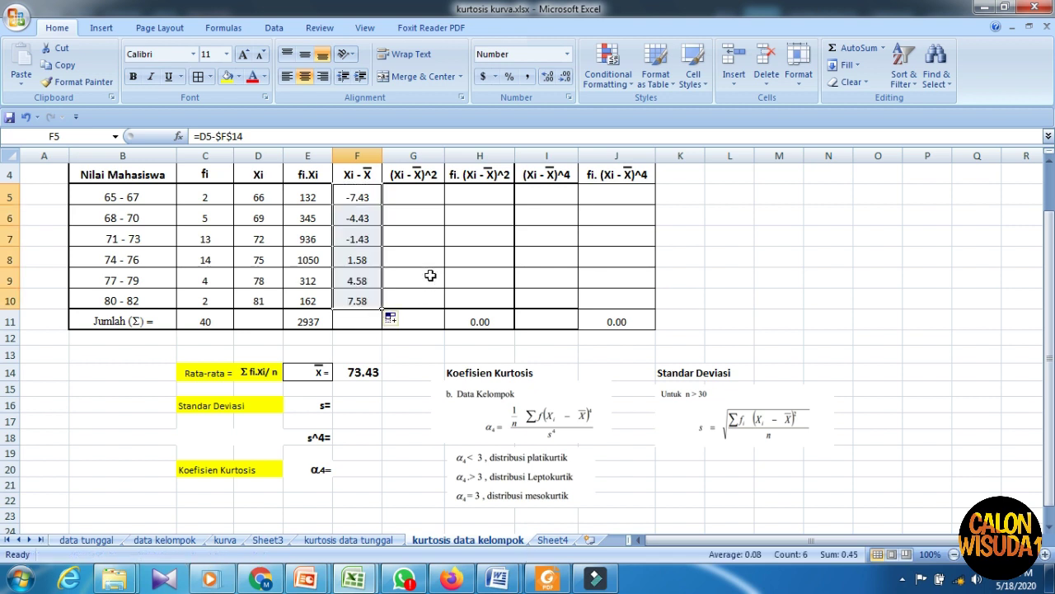
double_click(367, 280)
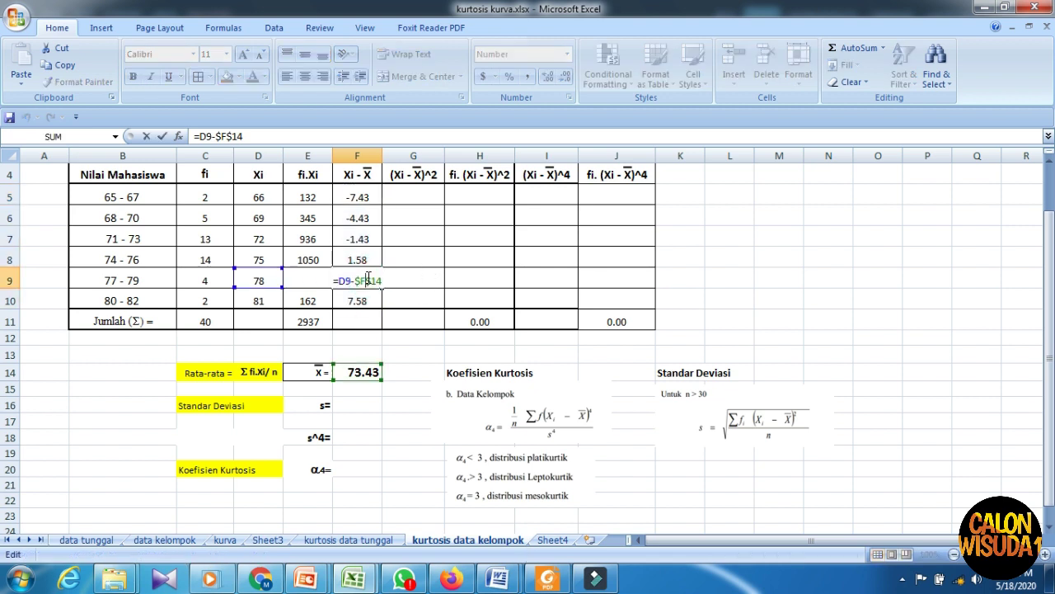
key("Return")
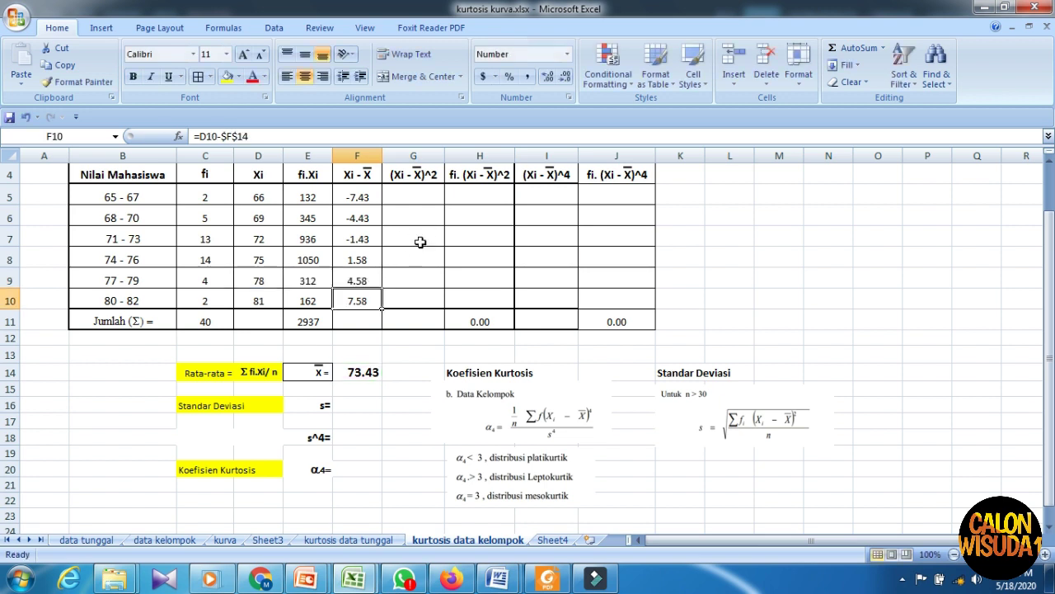
- Calculate the squared deviations (Xi - X̄)^2 in G5 with =F5^2 and fill the formula down to G10
left_click(428, 190)
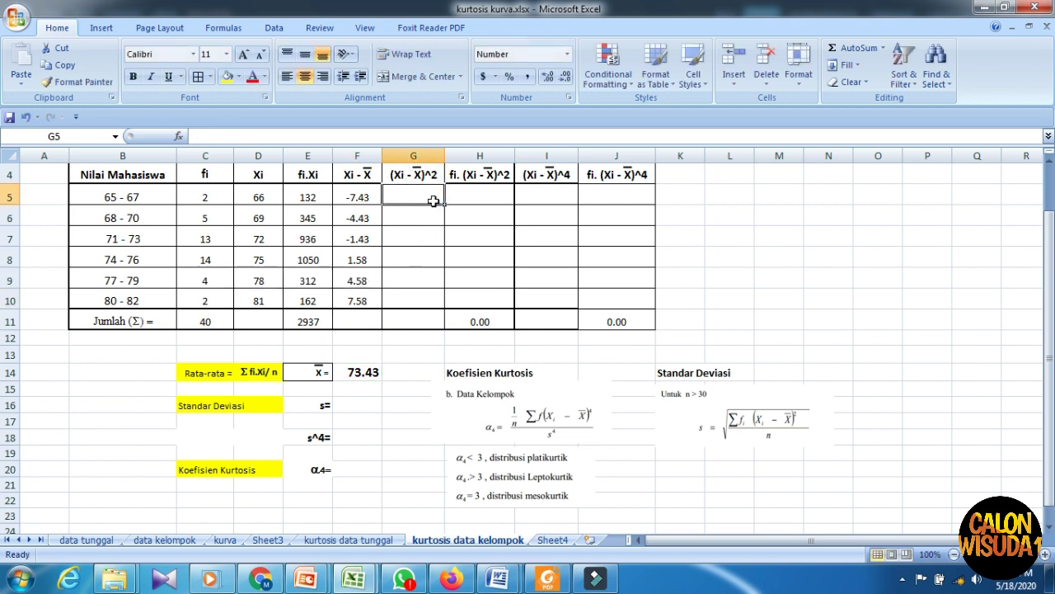
type("=")
left_click(364, 197)
type("^2")
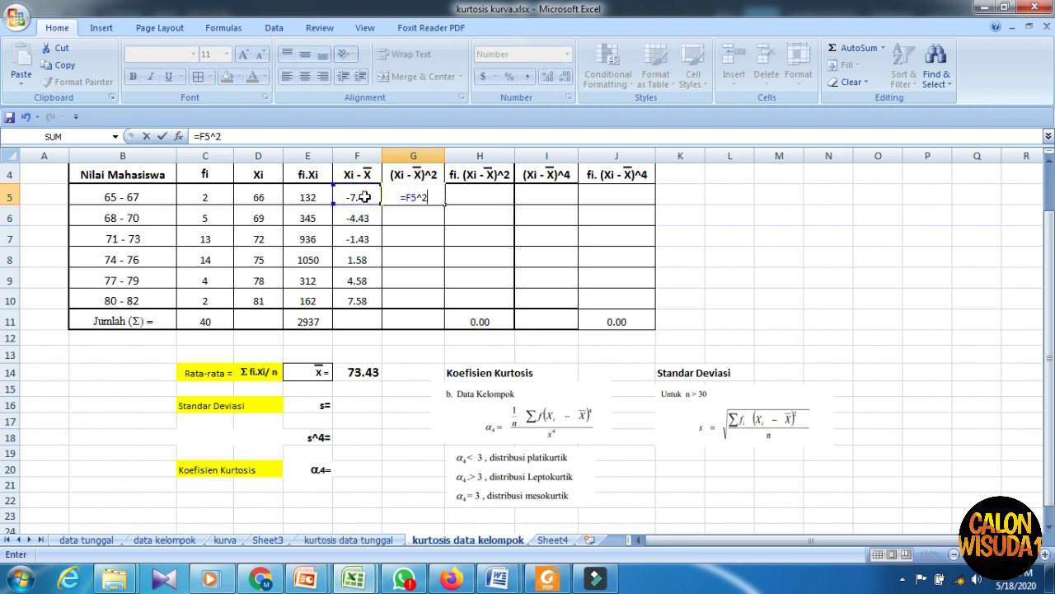
key("Return")
left_click(434, 202)
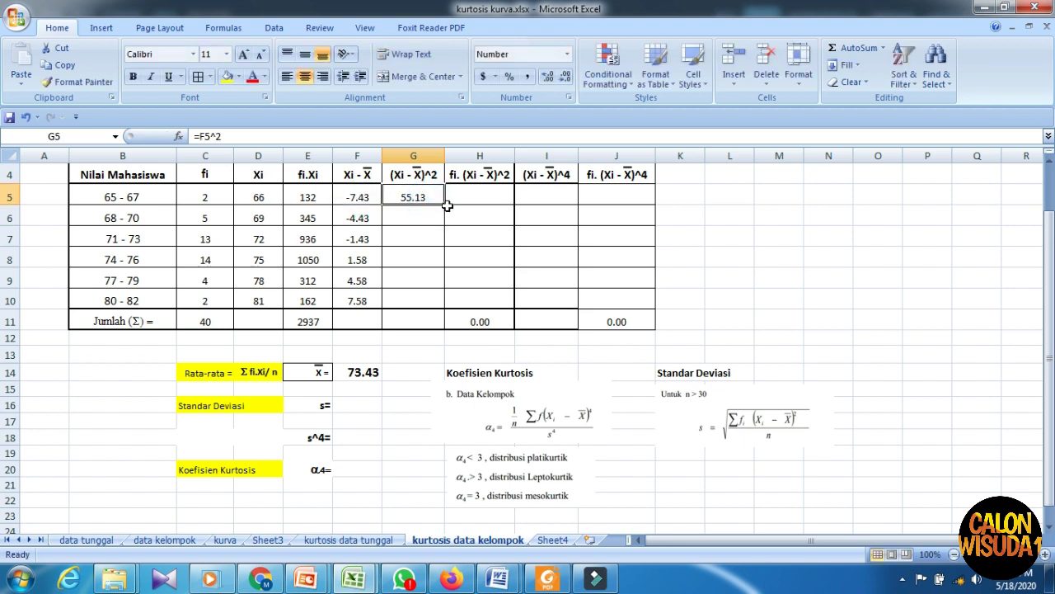
left_click_drag(445, 207, 443, 299)
left_click_drag(440, 302, 440, 304)
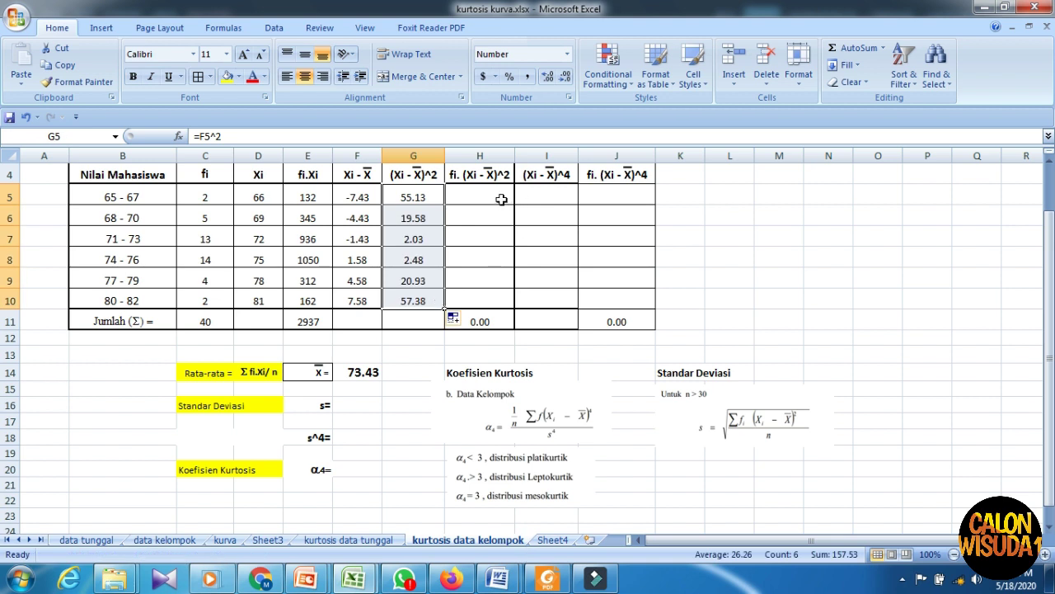
- Calculate fi. (Xi - X̄)^2 in H5 with =C5*G5 and fill the formula down to H10
left_click(501, 199)
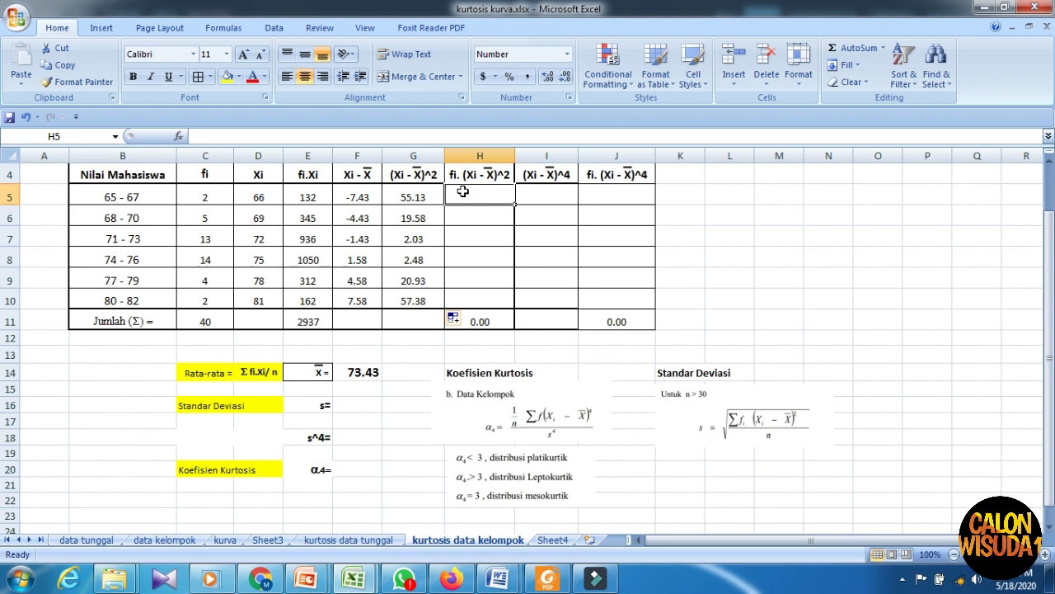
type("=")
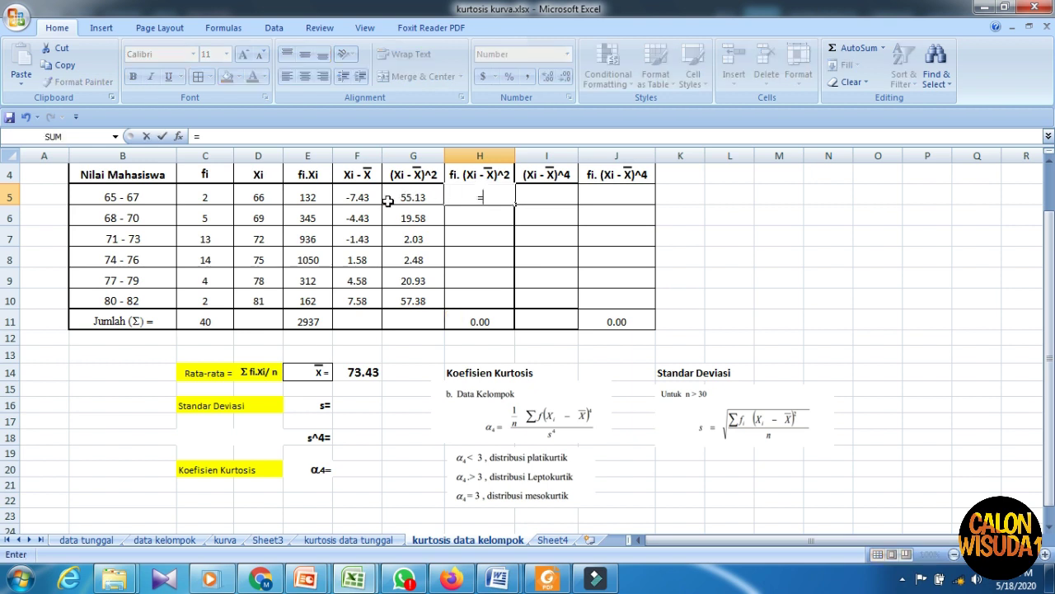
left_click(219, 196)
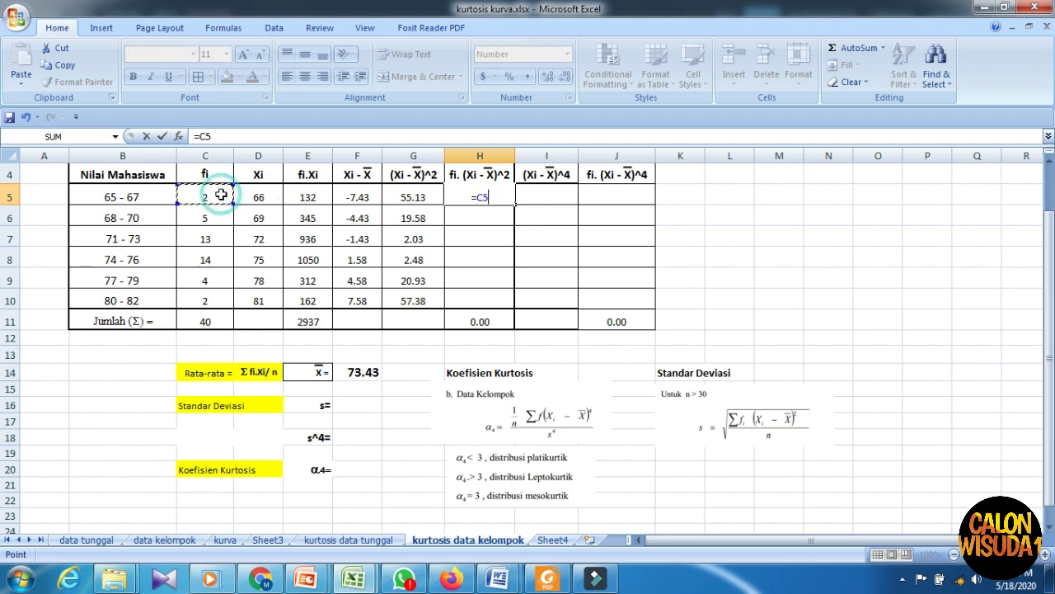
type("*")
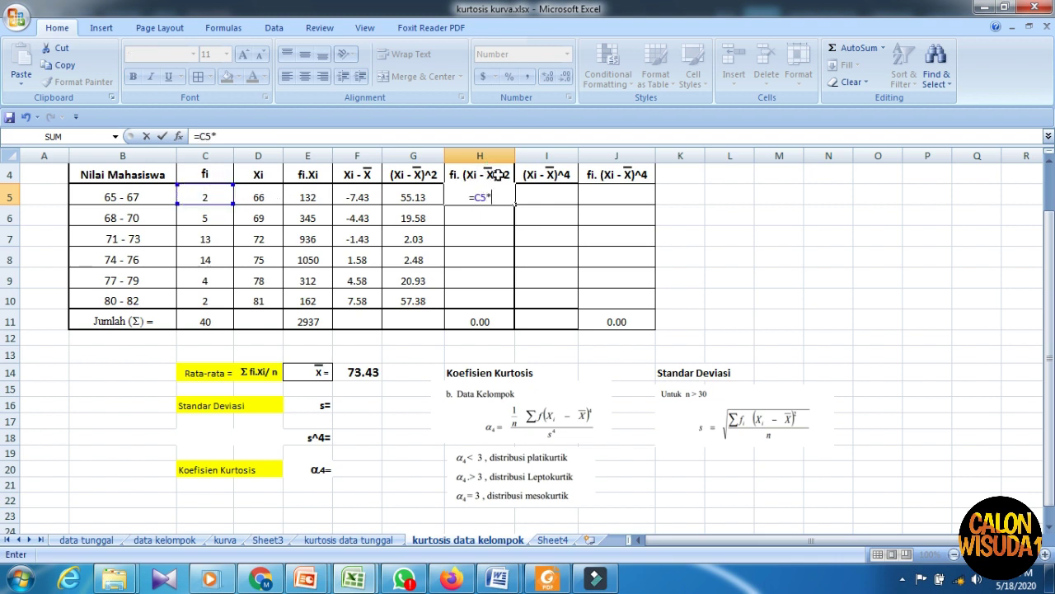
left_click(423, 197)
key("Return")
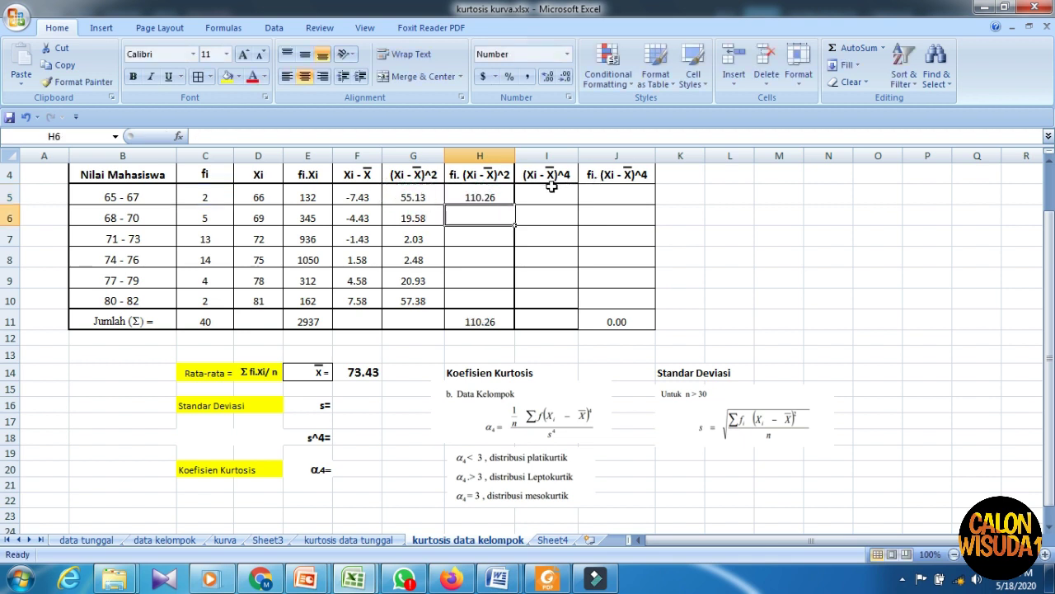
left_click(488, 196)
left_click_drag(514, 205, 512, 307)
- Total the fi. (Xi - X̄)^2 column in H11 with the formula =sum(H5:H10)
left_click(484, 320)
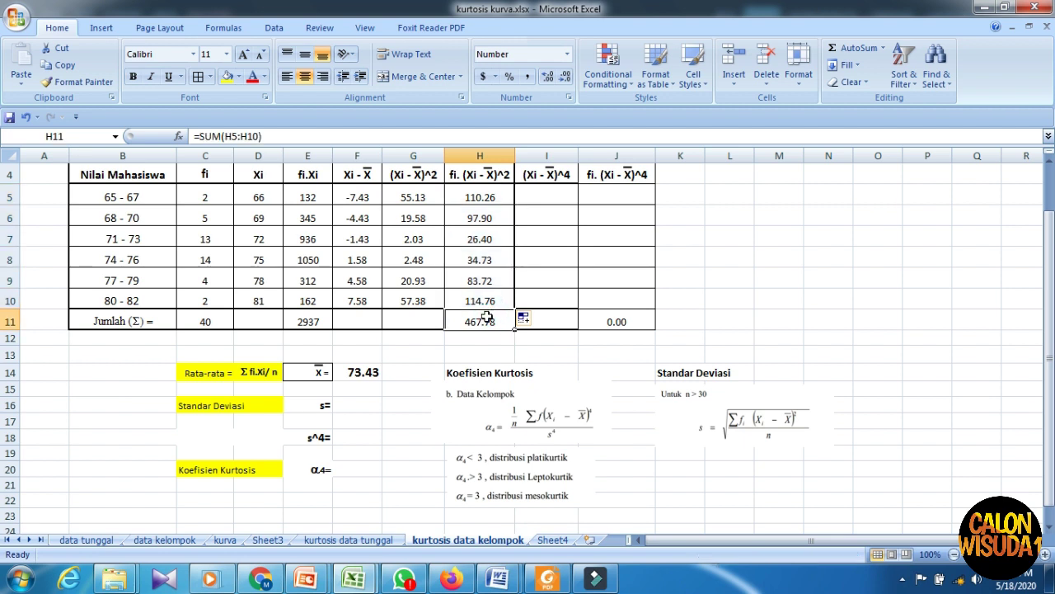
type("=sum(")
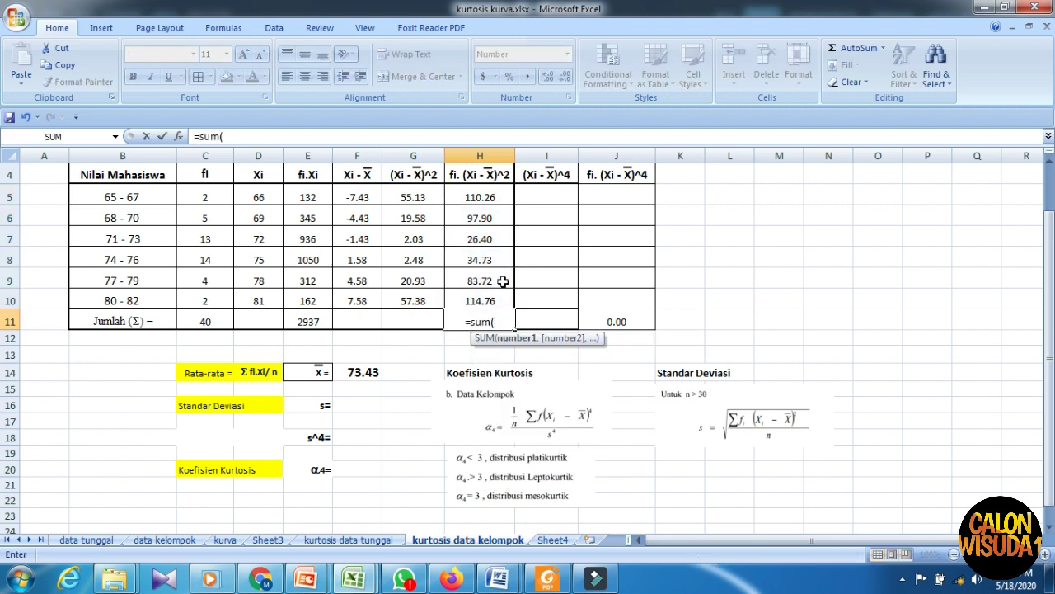
left_click_drag(489, 300, 488, 201)
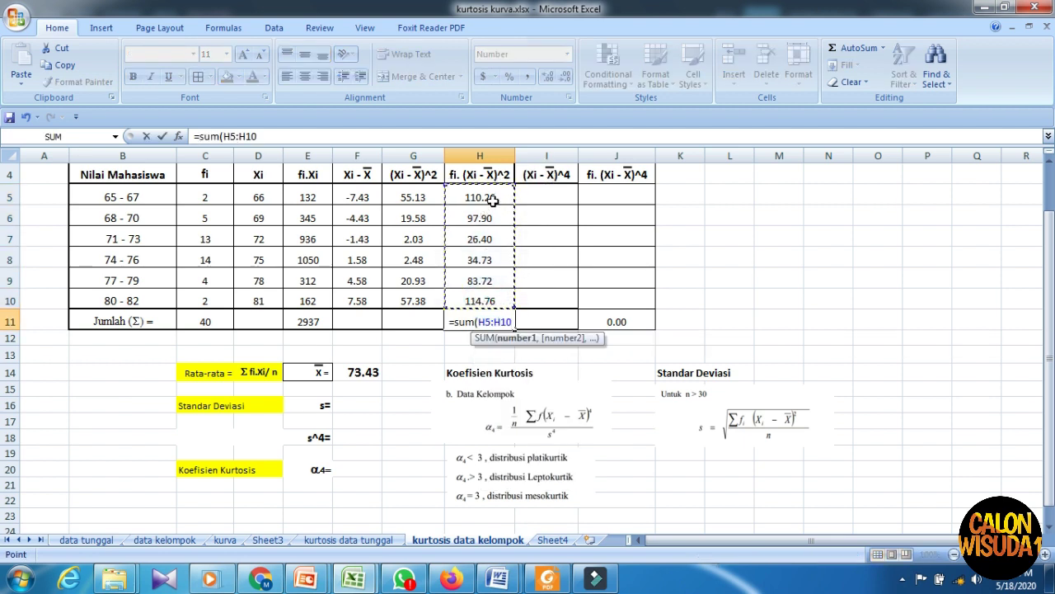
type(")")
key("Return")
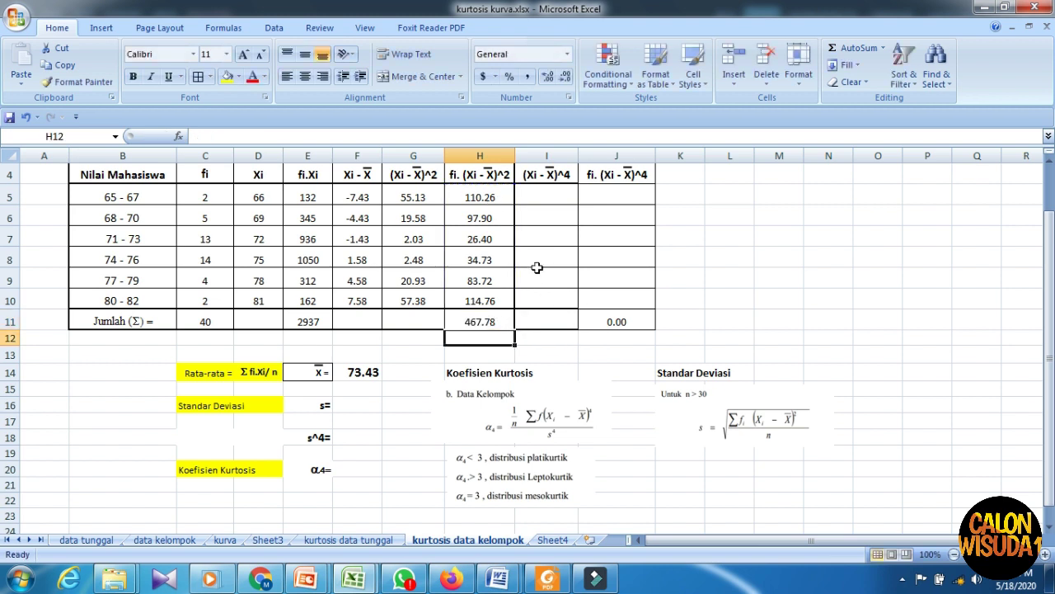
- Calculate the fourth-power deviations (Xi - X̄)^4 in I5 with =F5^4 and fill the formula down to I10
left_click(559, 191)
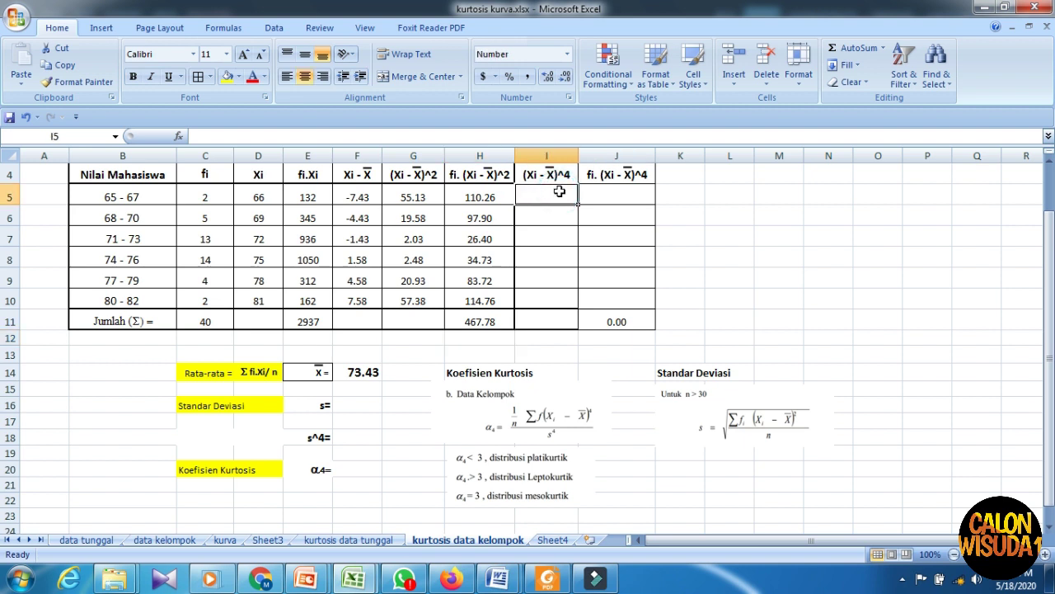
type("=")
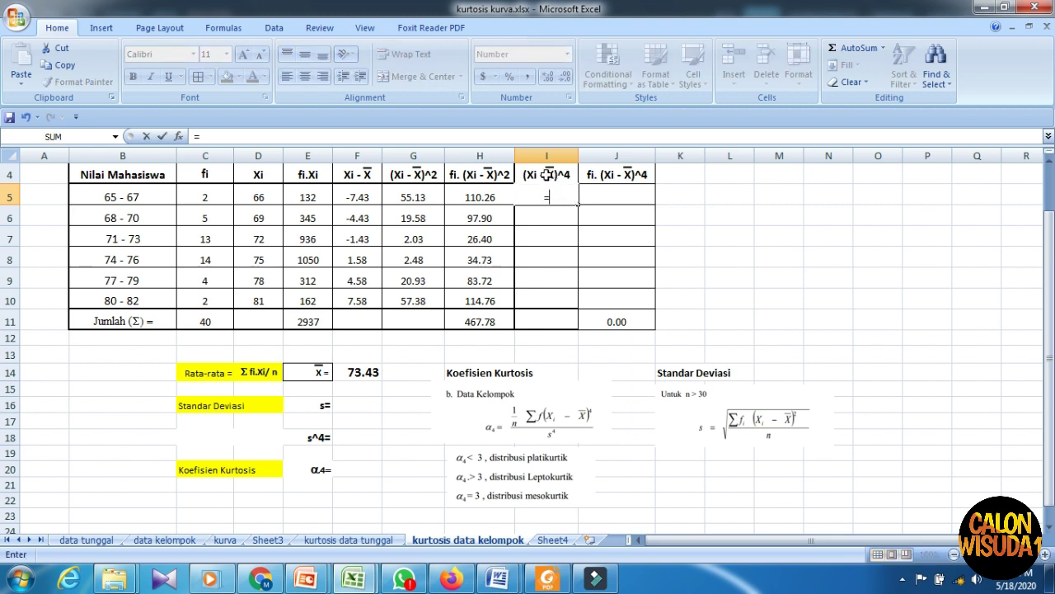
left_click(364, 195)
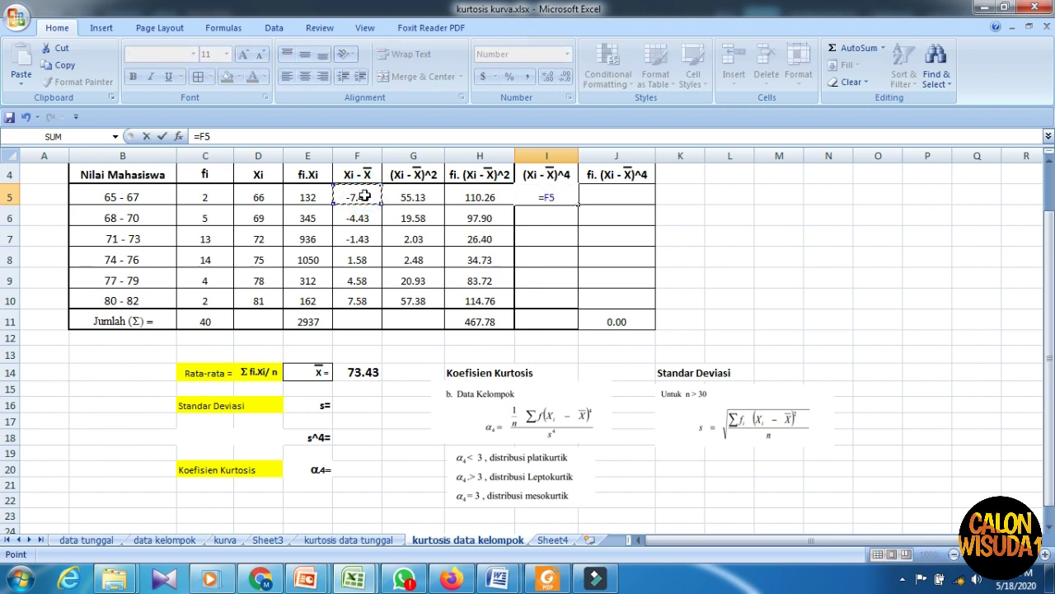
type("^4")
key("Return")
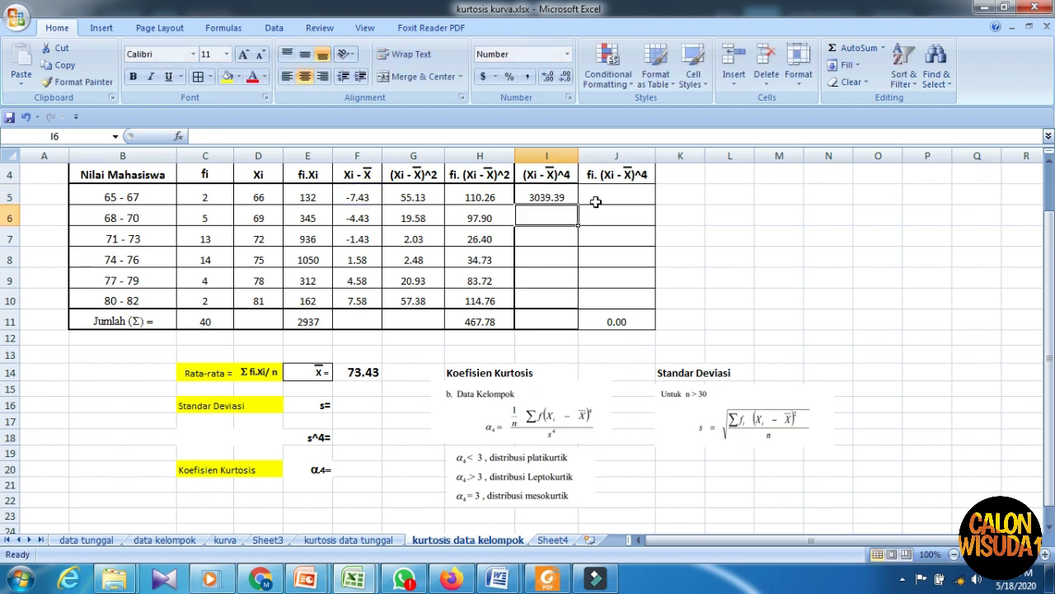
left_click(564, 198)
left_click_drag(581, 207, 579, 301)
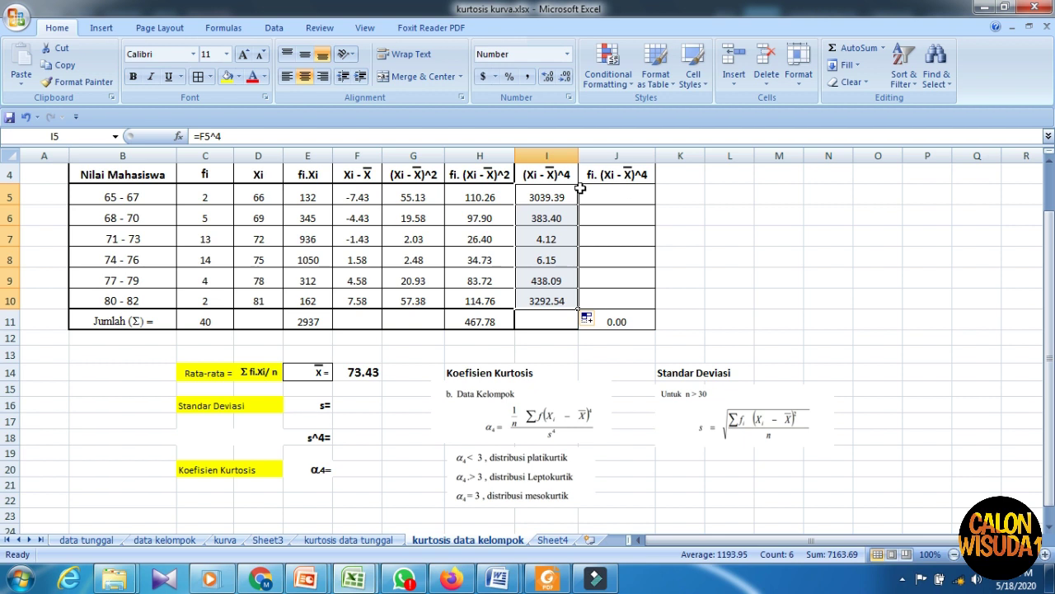
- Calculate fi. (Xi - X̄)^4 in J5 with =C5*I5 and fill the formula down to J10
left_click(631, 198)
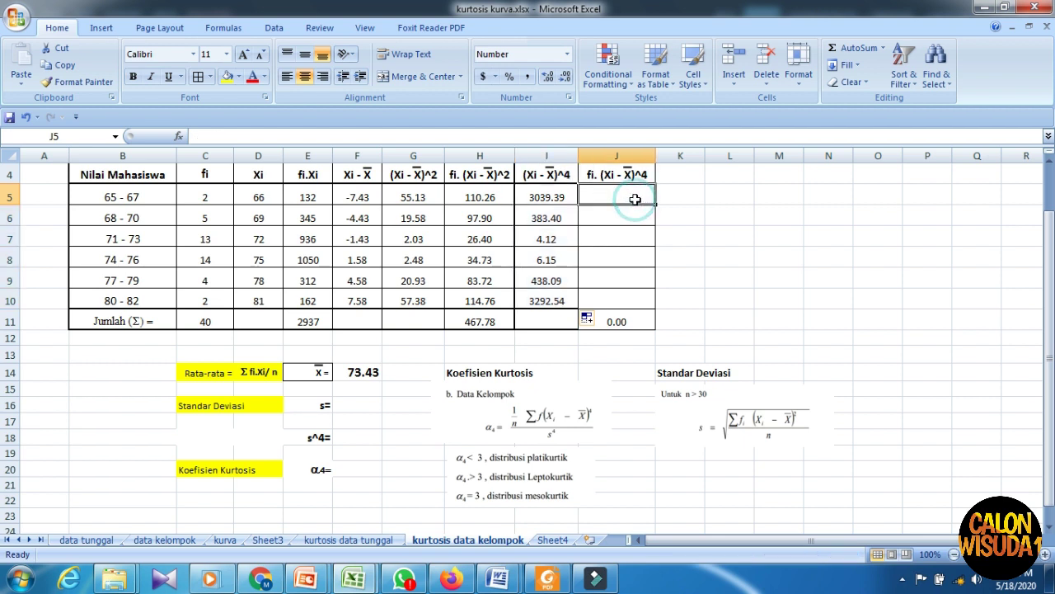
type("=")
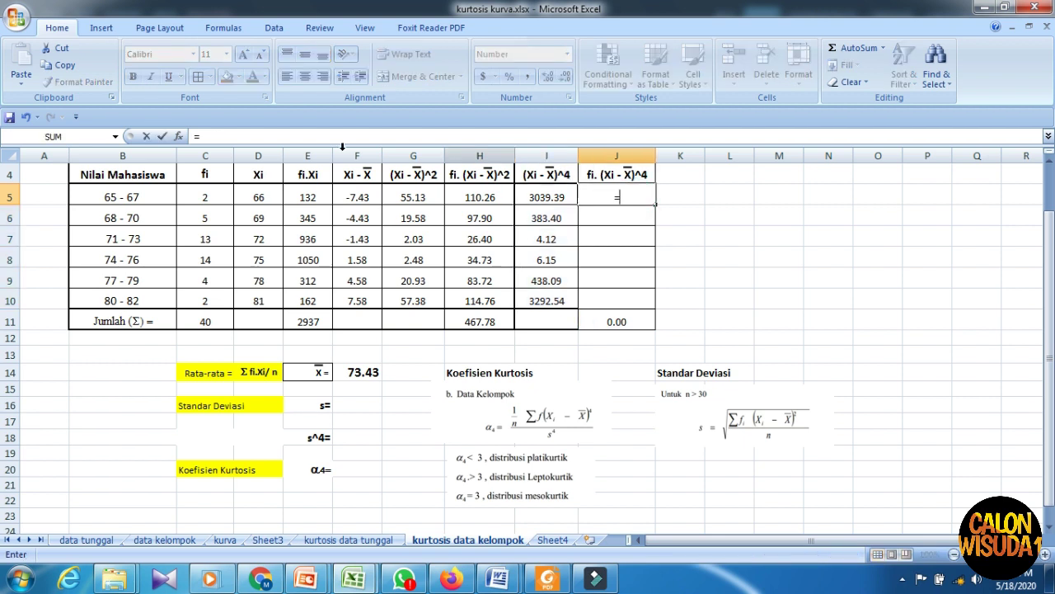
left_click(207, 195)
type("*")
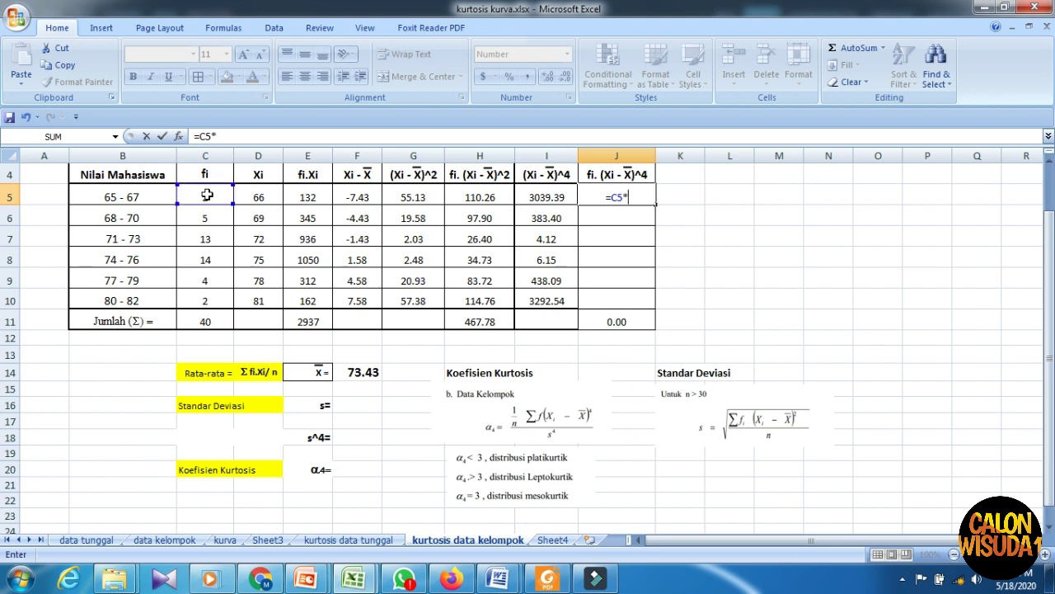
left_click(439, 198)
left_click(560, 198)
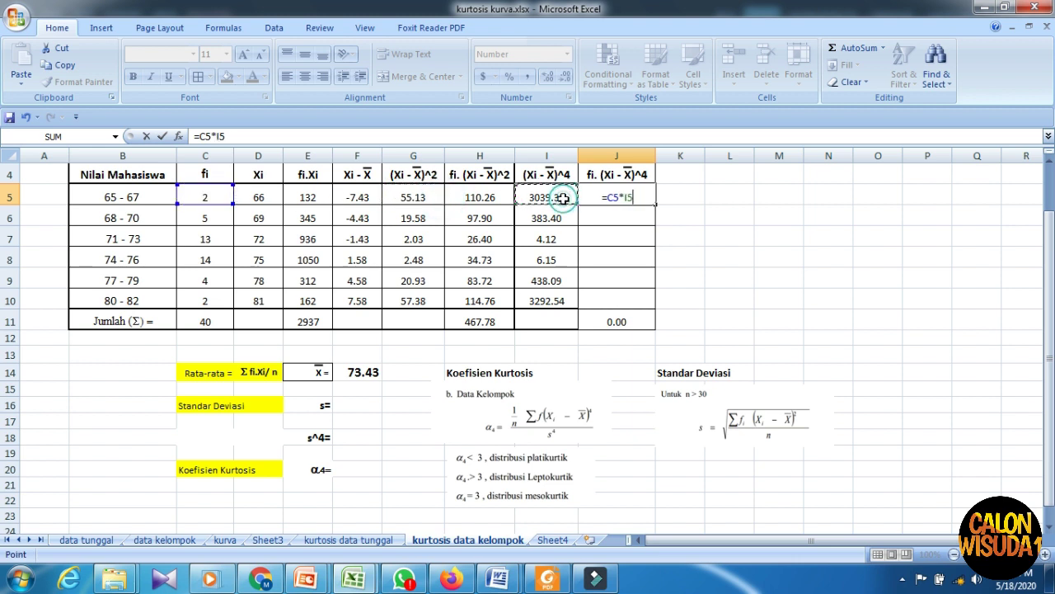
key("Return")
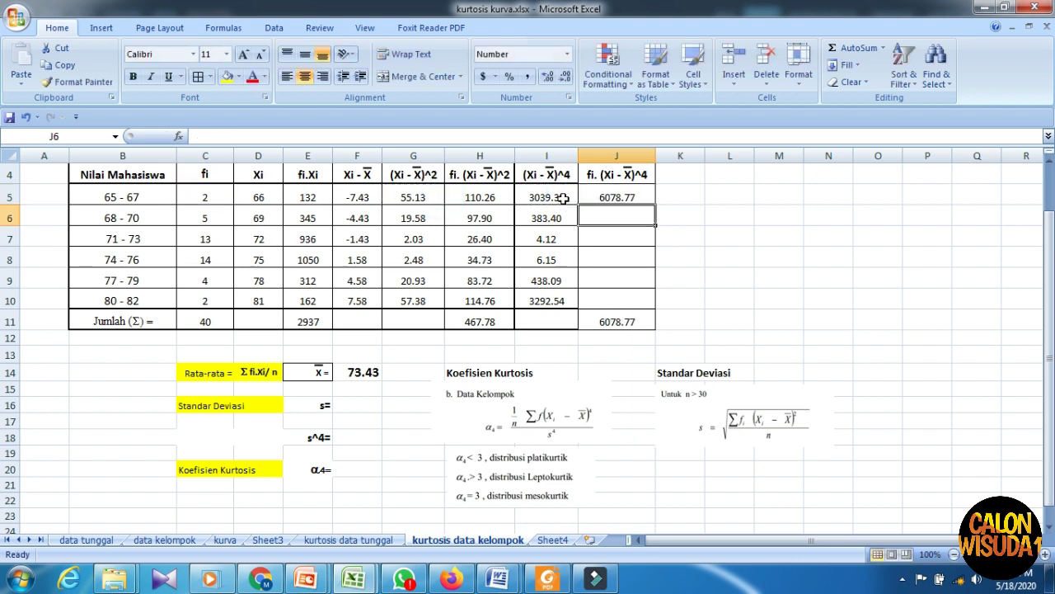
left_click(647, 200)
left_click_drag(658, 208, 653, 302)
- Total the fi. (Xi - X̄)^4 column in J11 with the formula =sum(J5:J10)
left_click(629, 321)
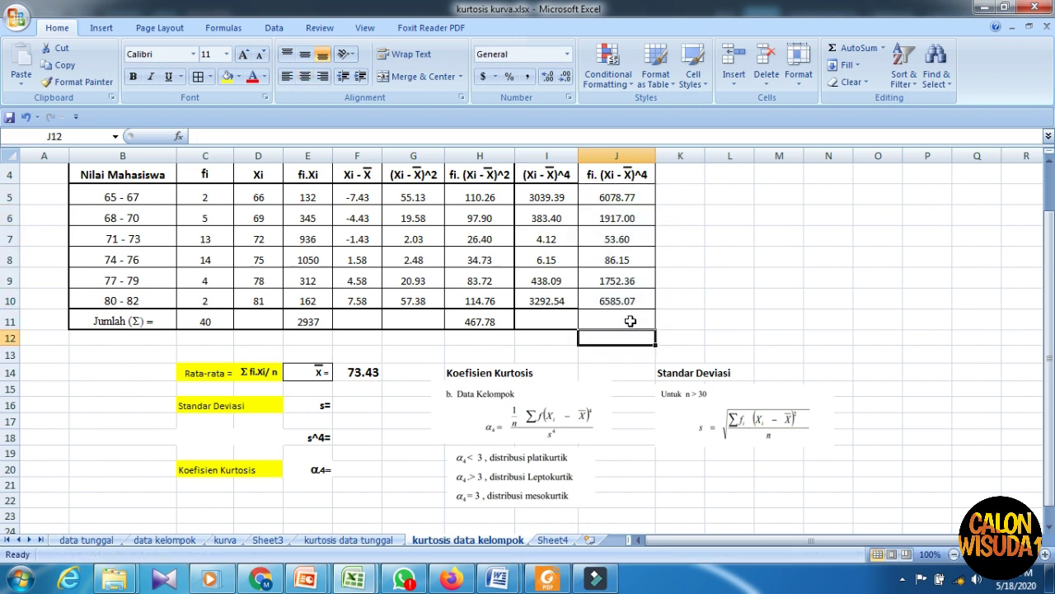
type("=sum")
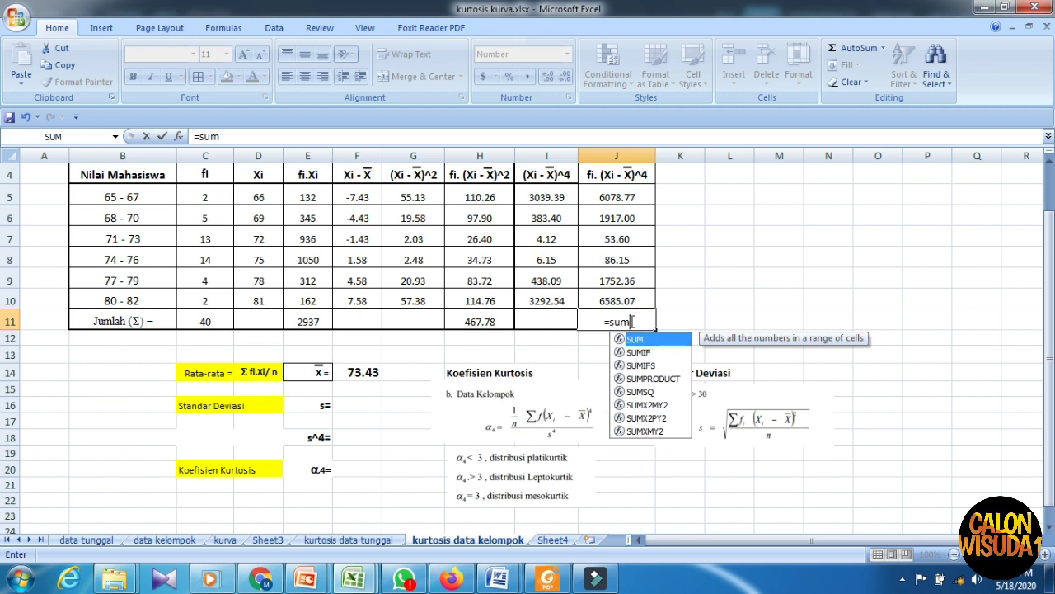
type("(")
left_click_drag(626, 201, 622, 300)
type(")")
key("Return")
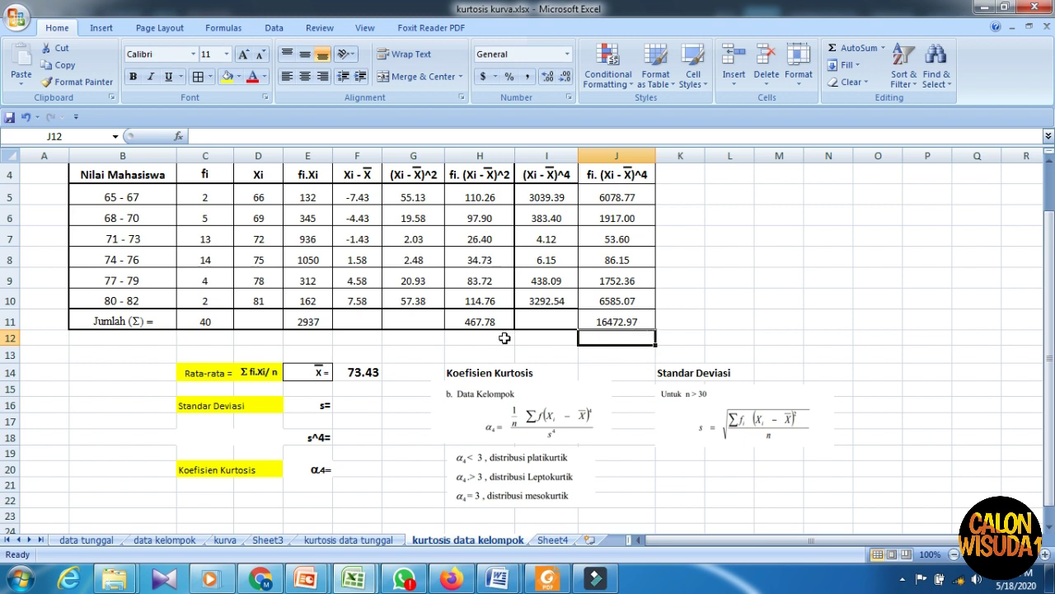
- Calculate the standard deviation s in F16 with the formula =sqrt((H11/C11))
left_click(468, 371)
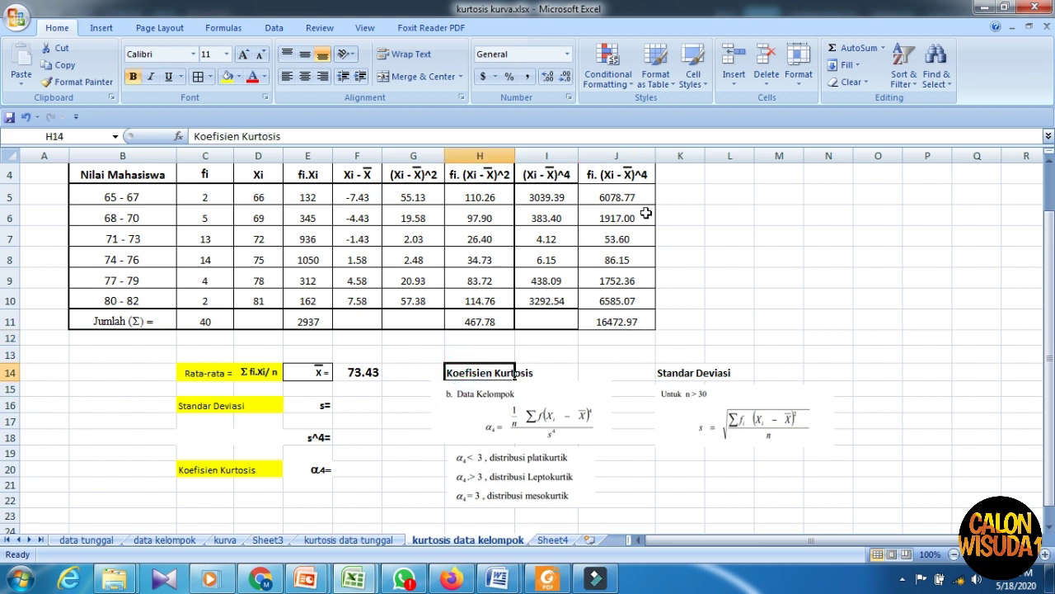
left_click(369, 406)
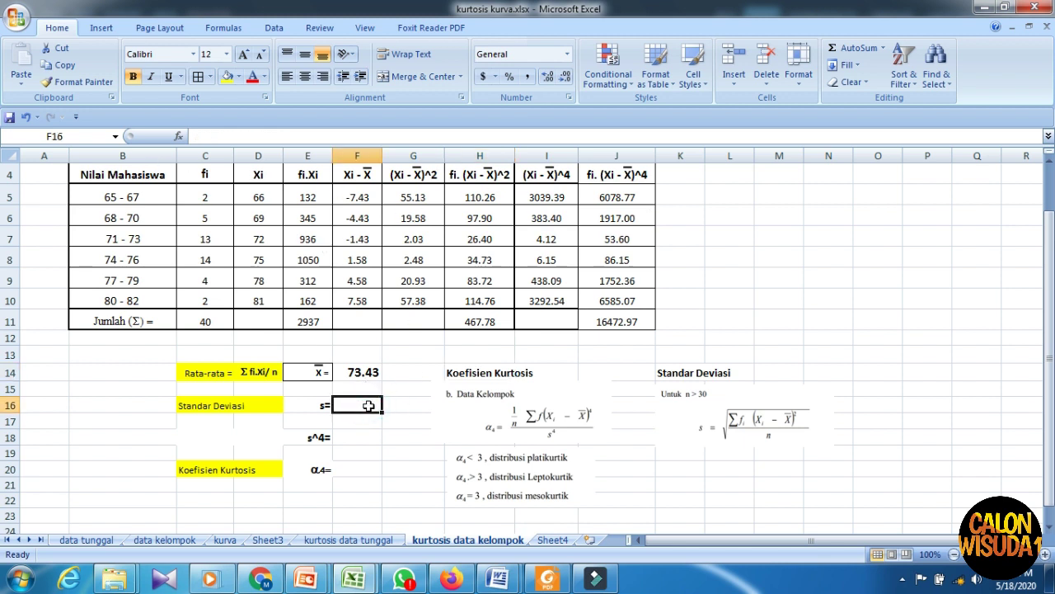
left_click(753, 422)
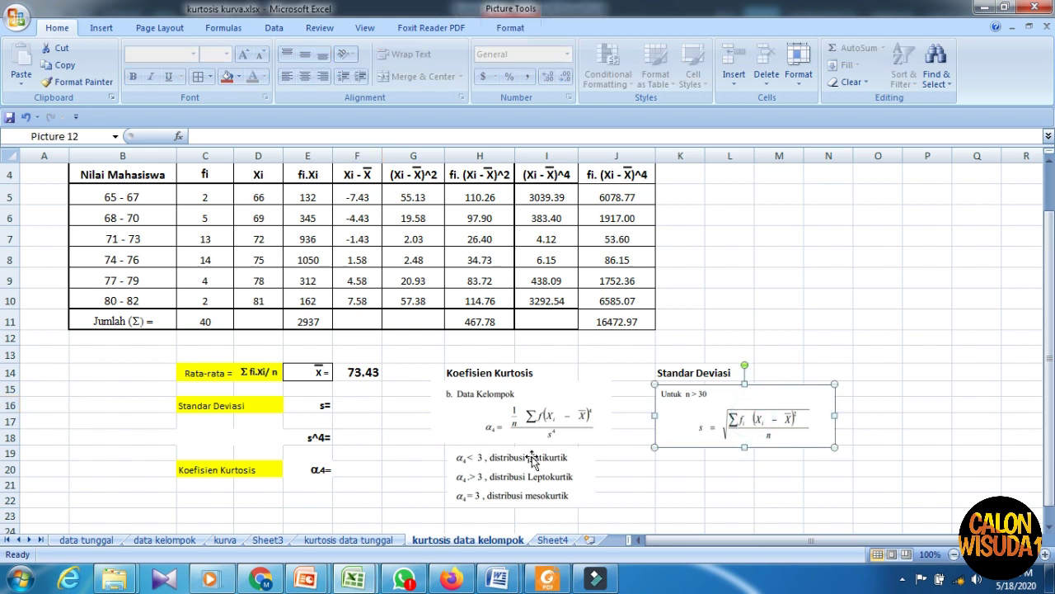
double_click(352, 404)
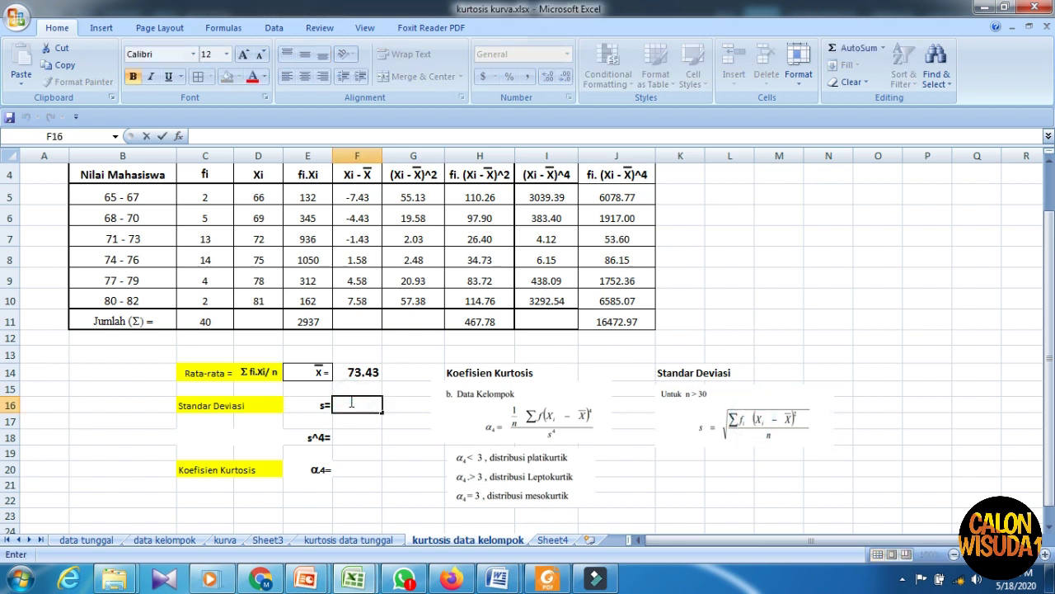
type("=sqrt")
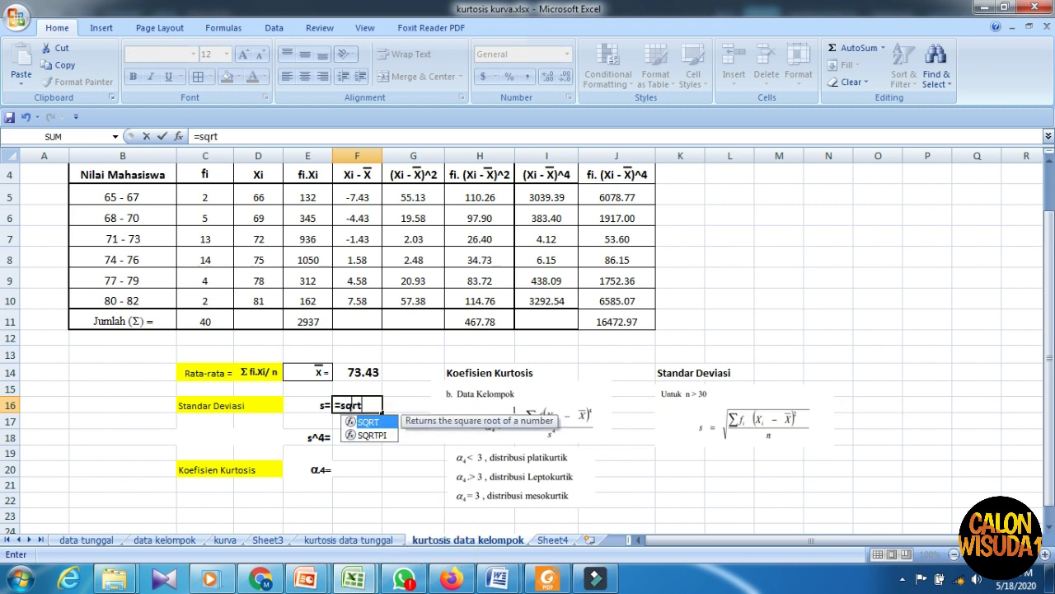
type("((")
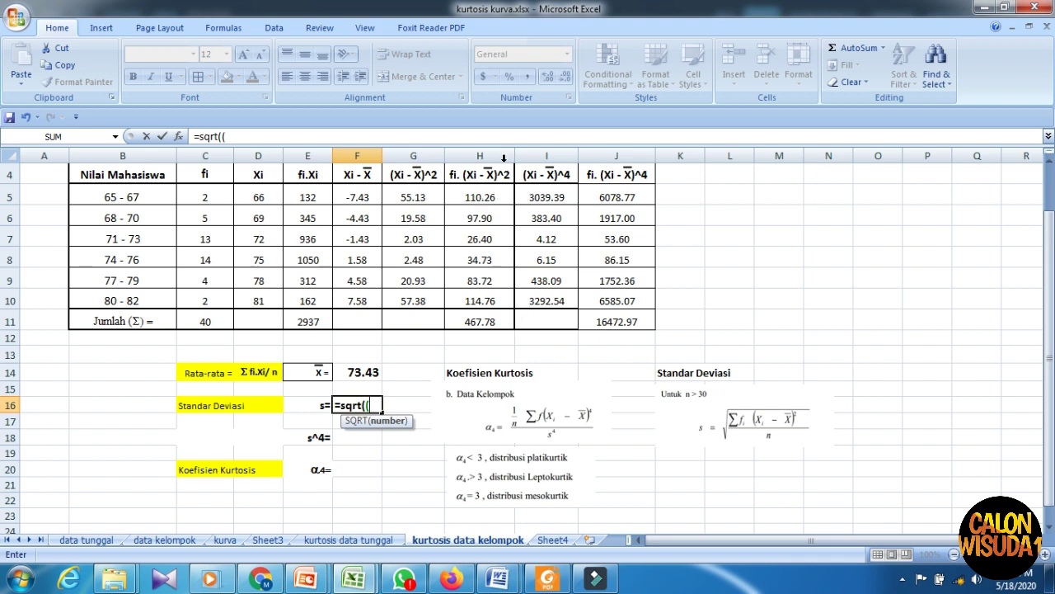
left_click(497, 322)
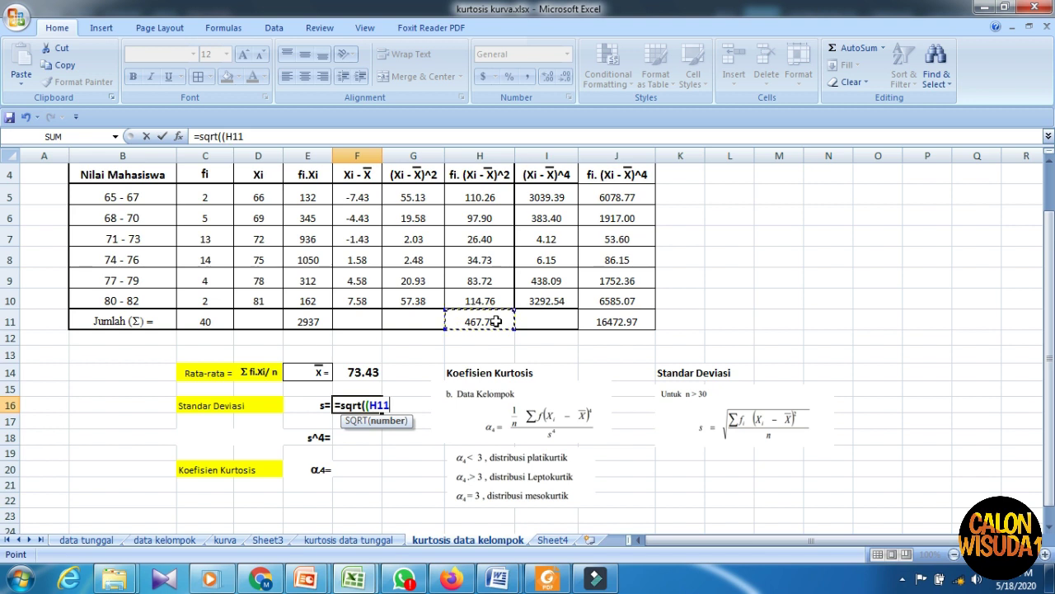
type("/")
left_click(222, 324)
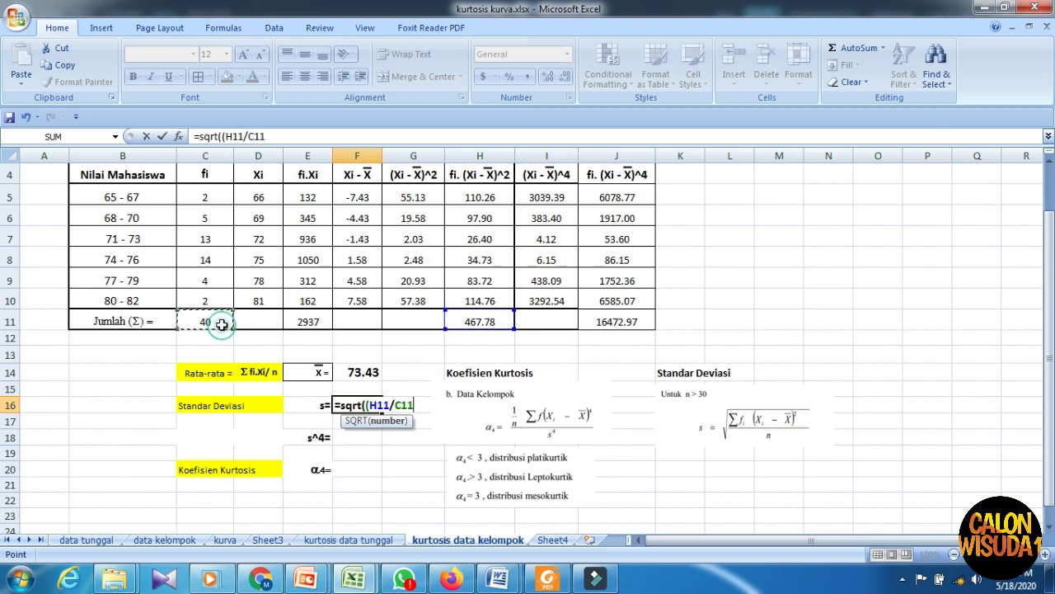
type(")")
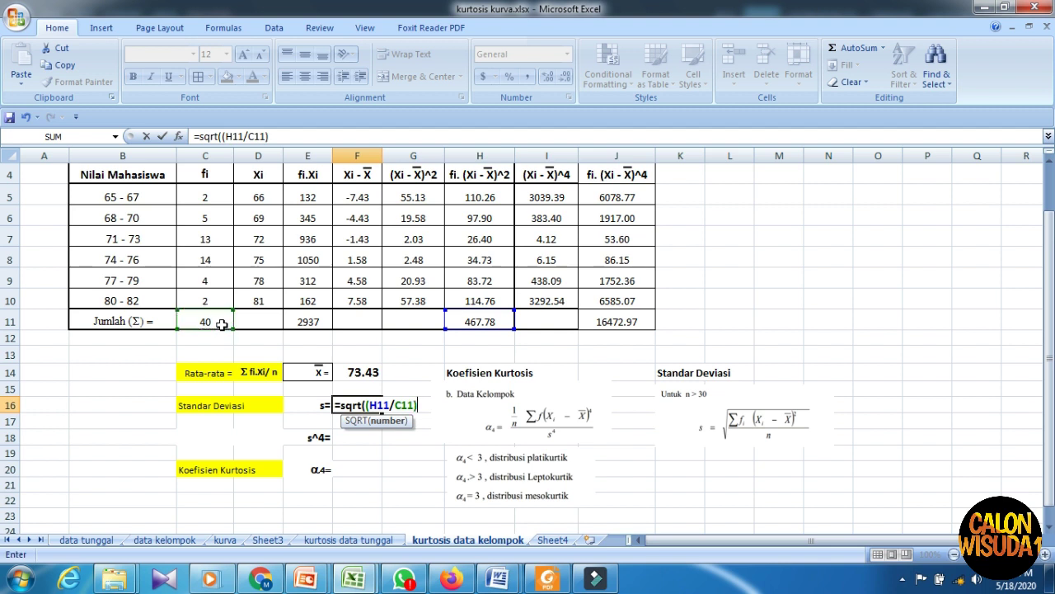
type(")")
key("Return")
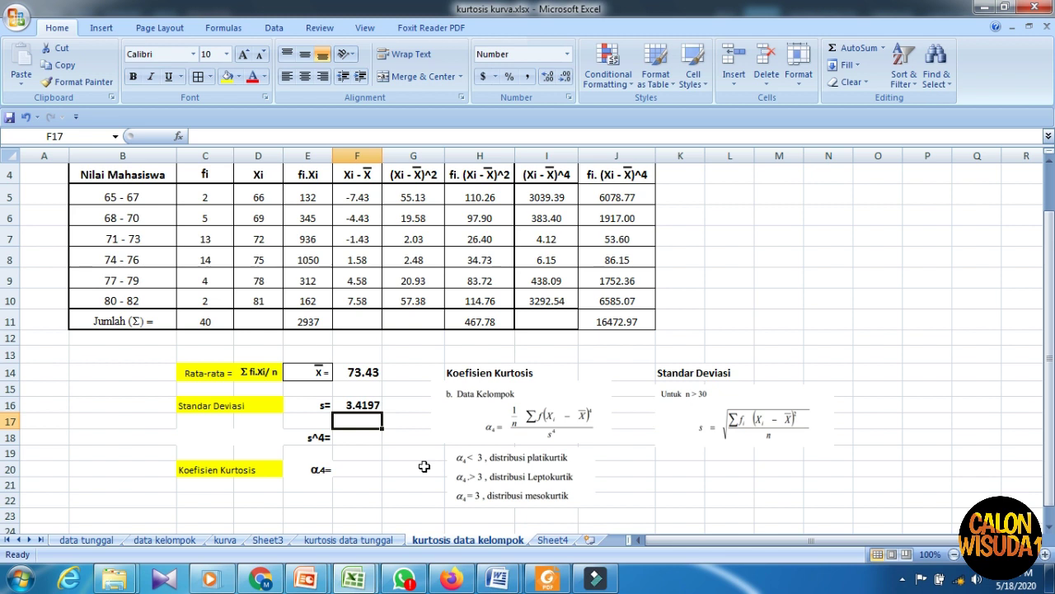
- Calculate the fourth power of the standard deviation, s^4, in F18 with the formula =F16^4
left_click(363, 437)
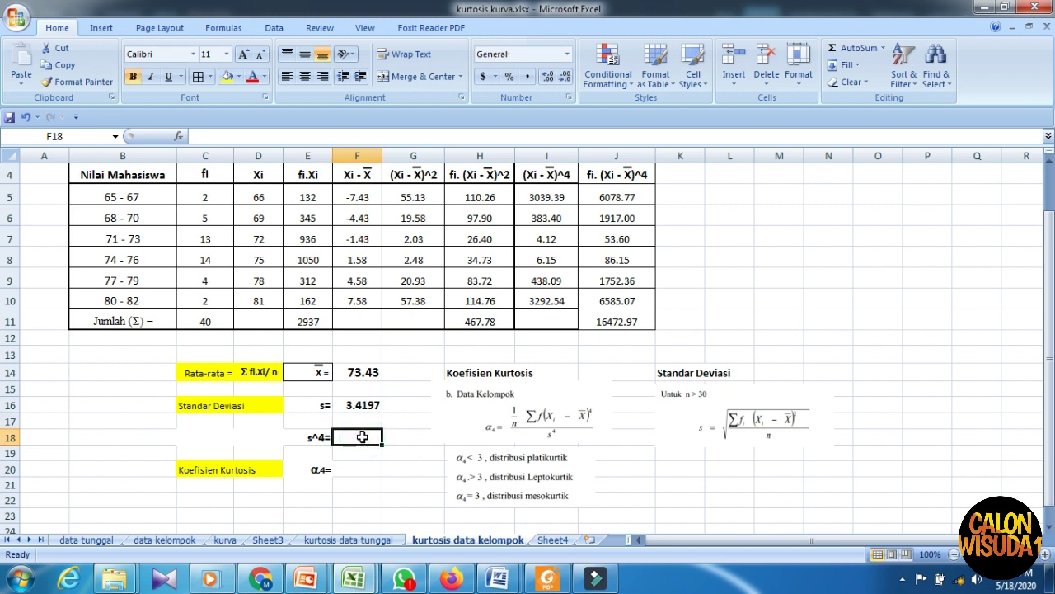
type("=")
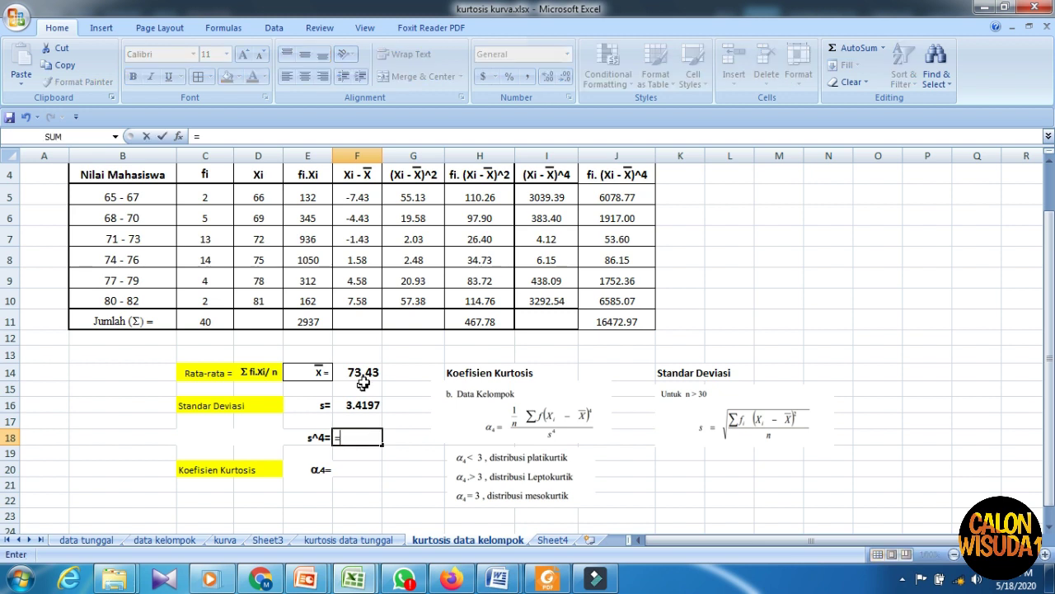
left_click(359, 404)
type("^")
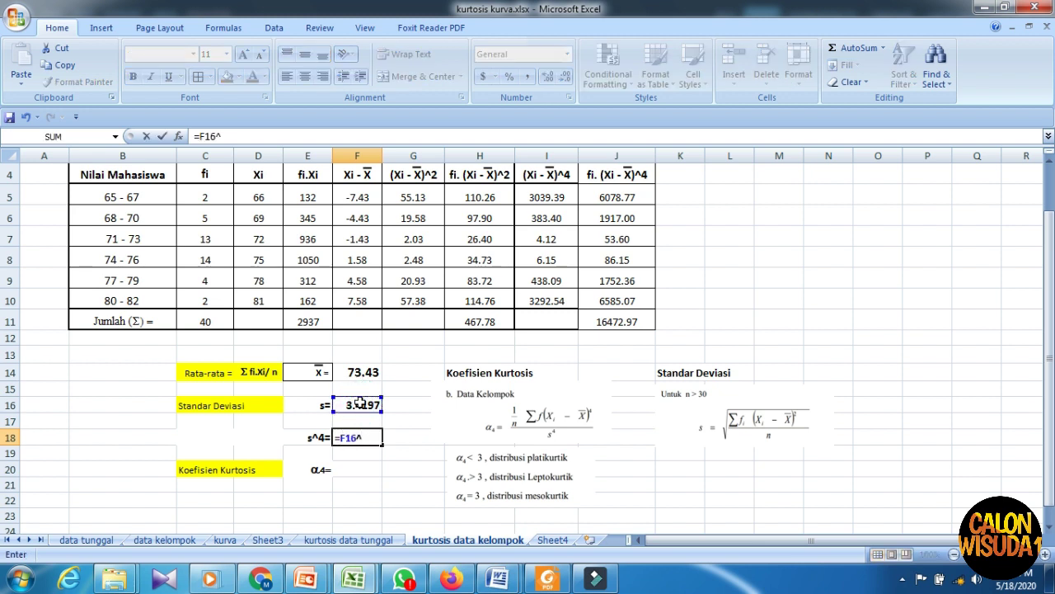
type("4")
key("Return")
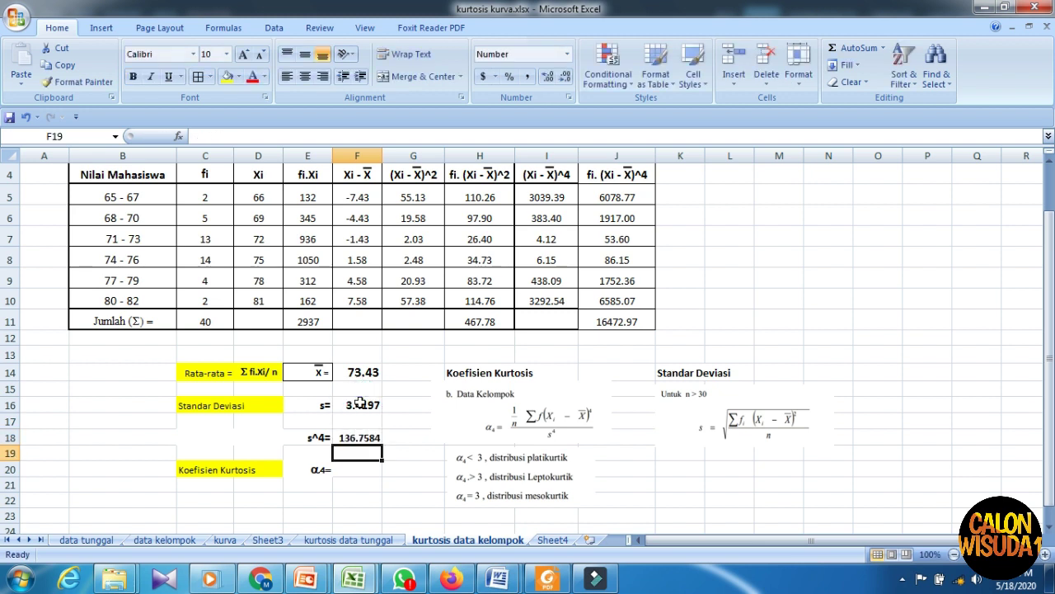
- Calculate the kurtosis coefficient α4 in F20 from C11, J11 and F18 as ((1/C11*(J11))/F18)
left_click(369, 469)
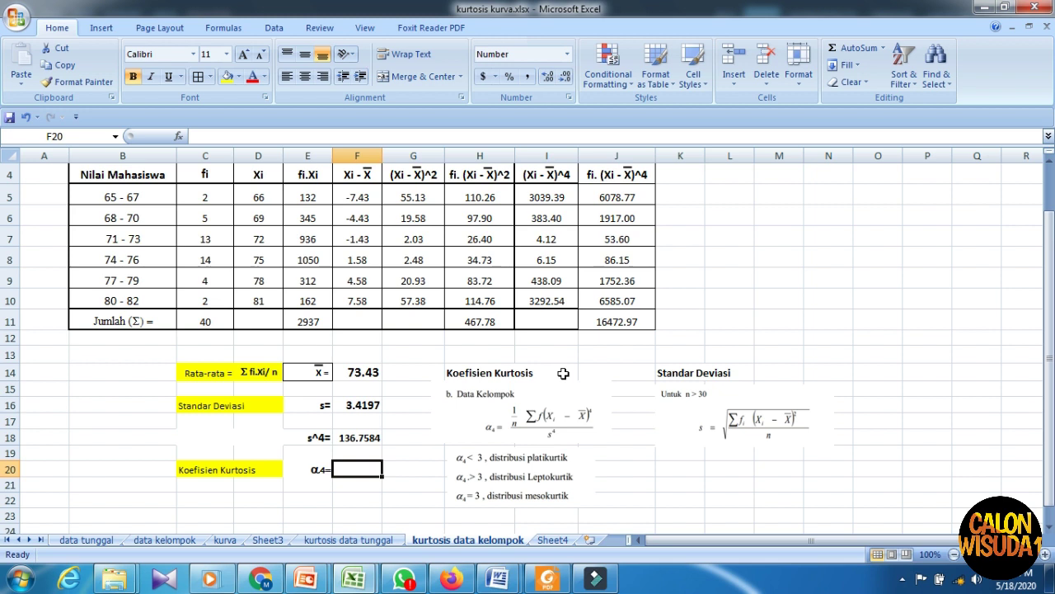
type("=")
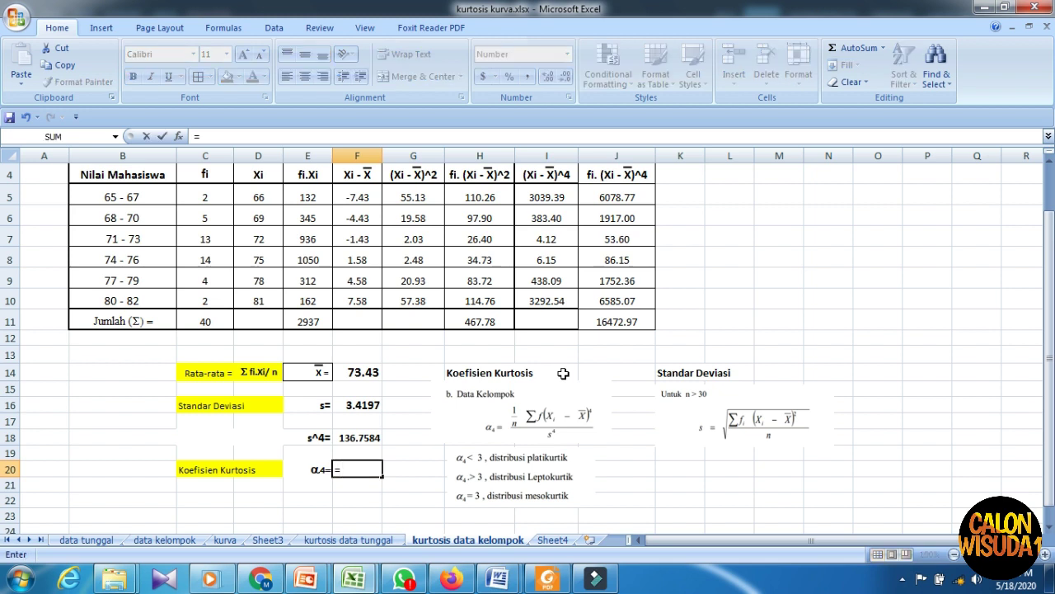
type("((1/")
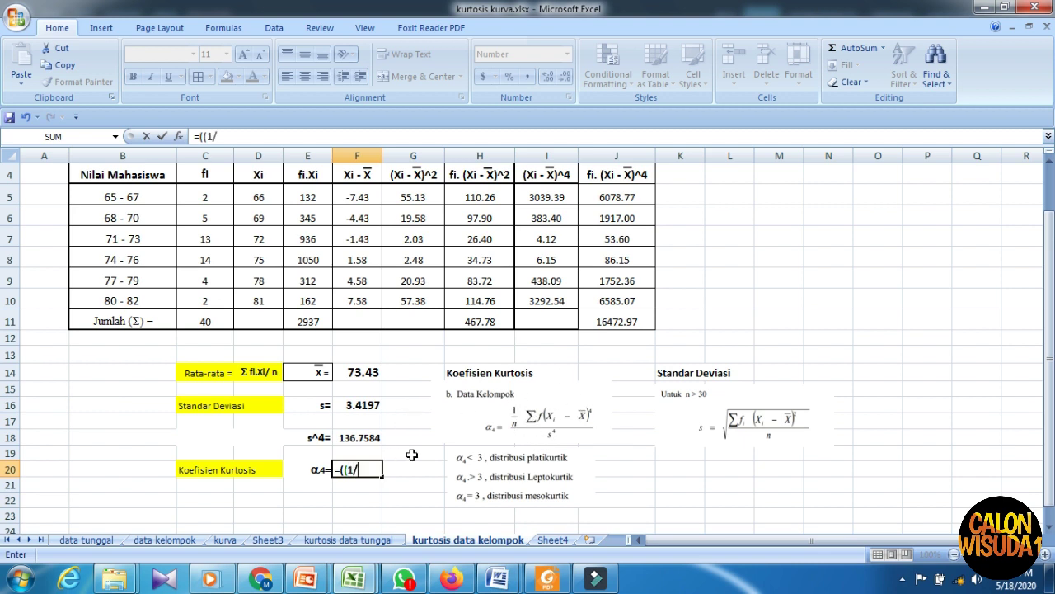
left_click(224, 324)
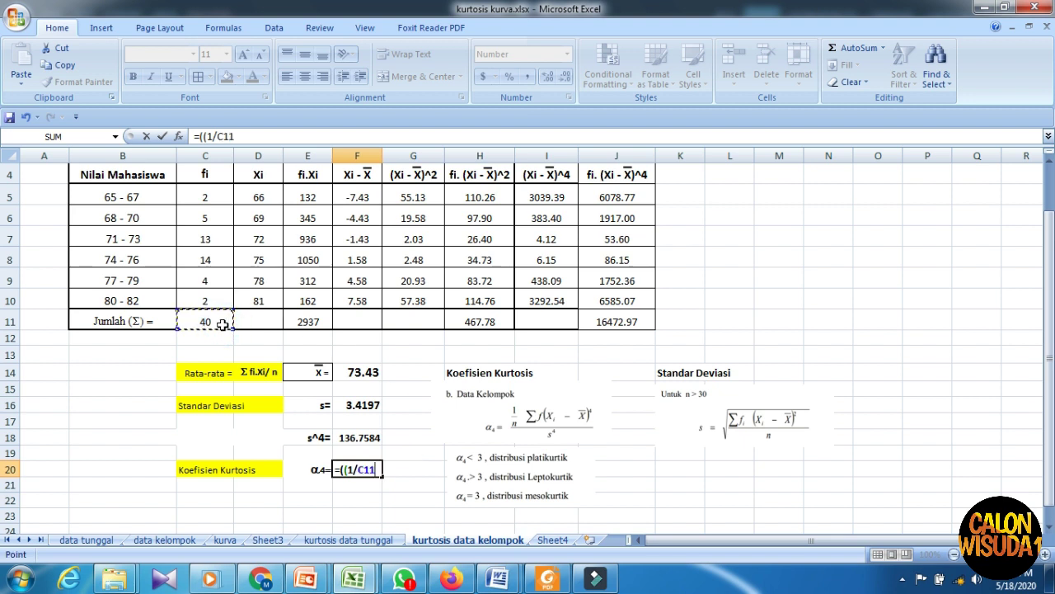
type("*(")
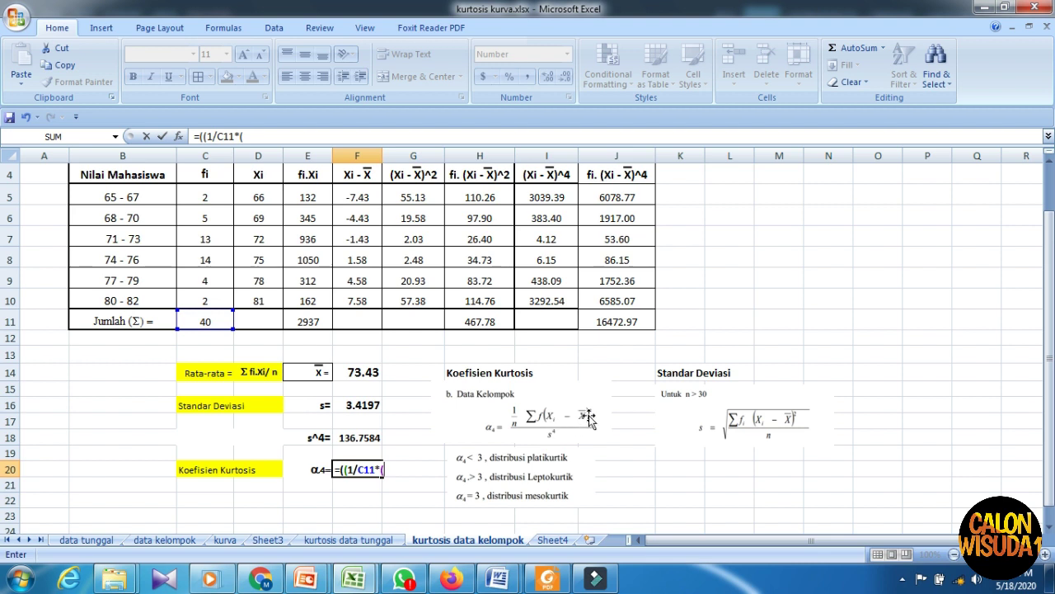
left_click(625, 323)
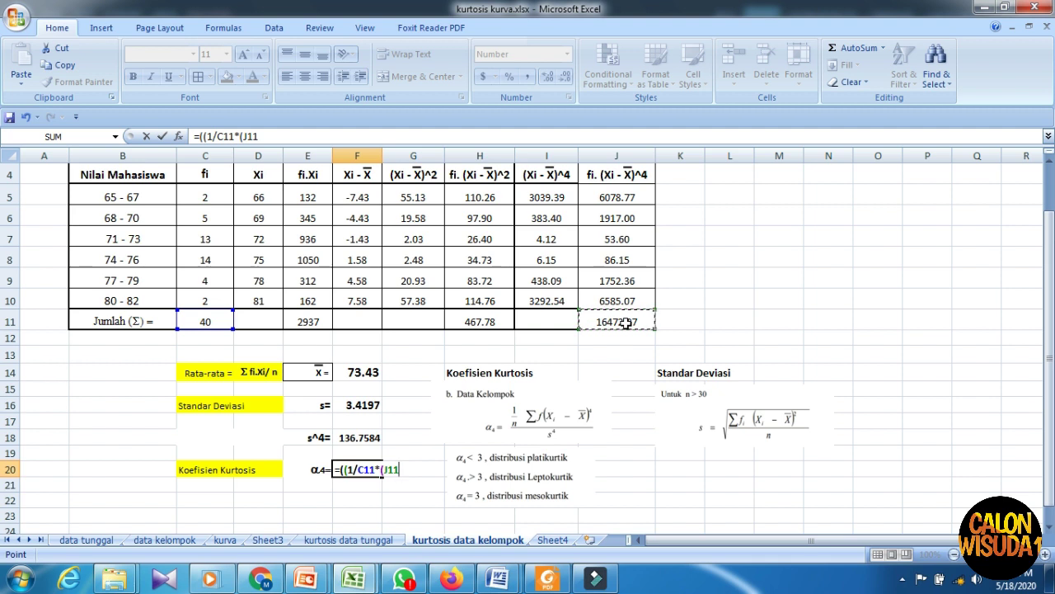
type("))/")
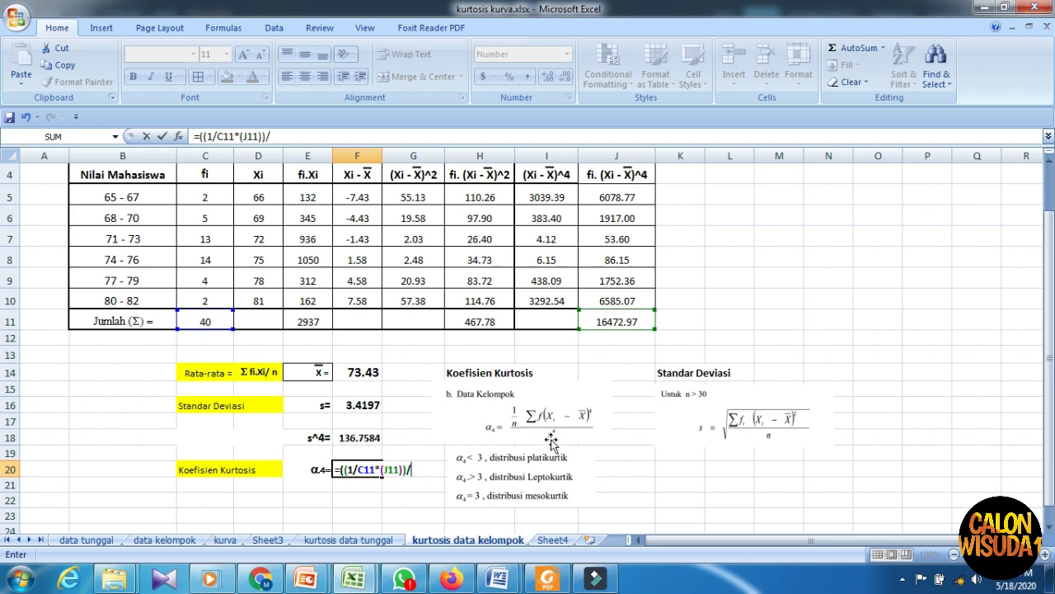
left_click(364, 440)
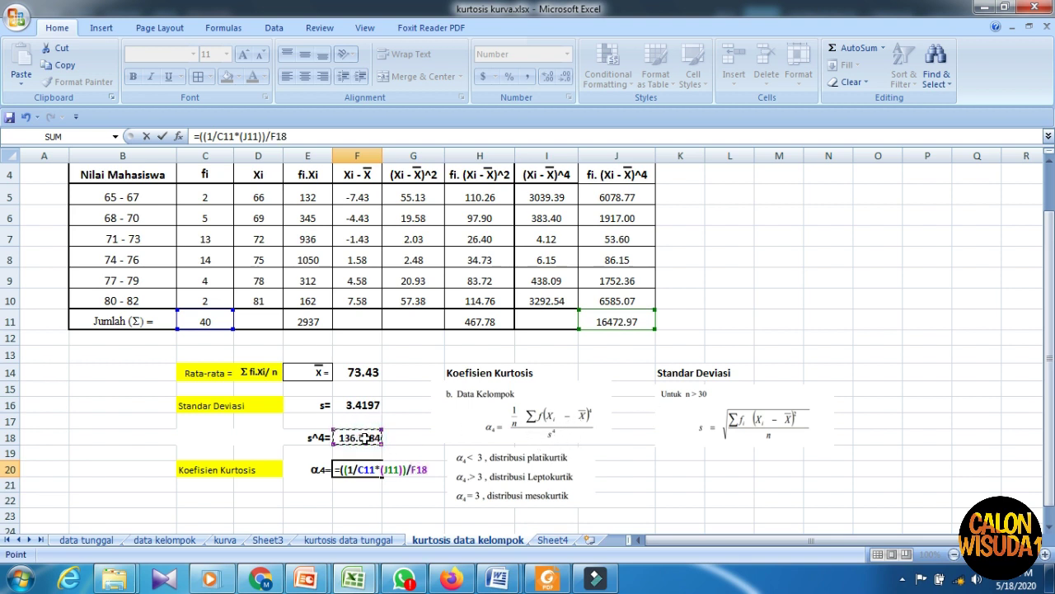
type(")")
key("Return")
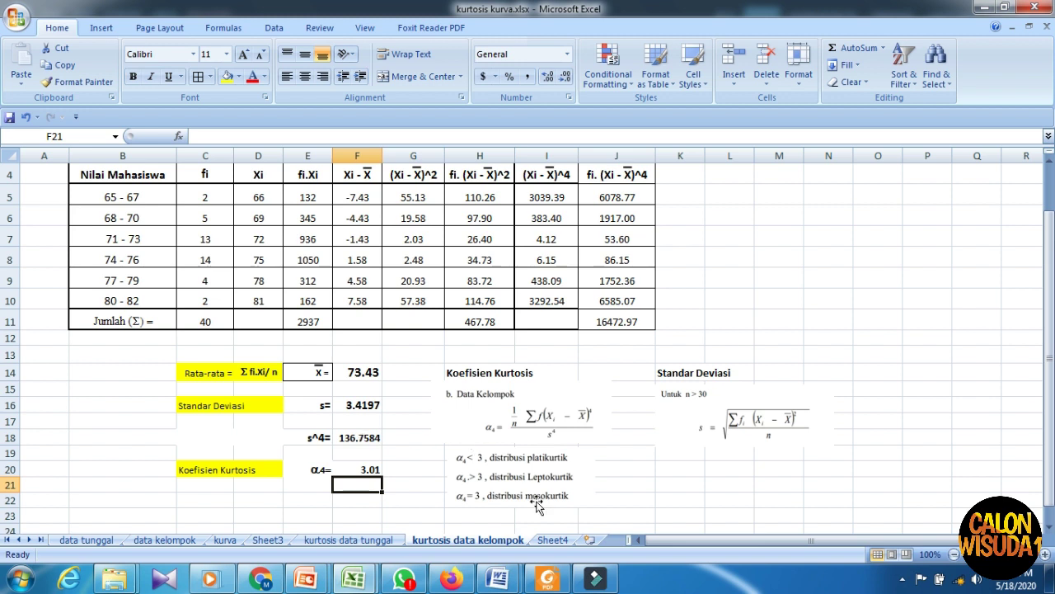
left_click(730, 499)
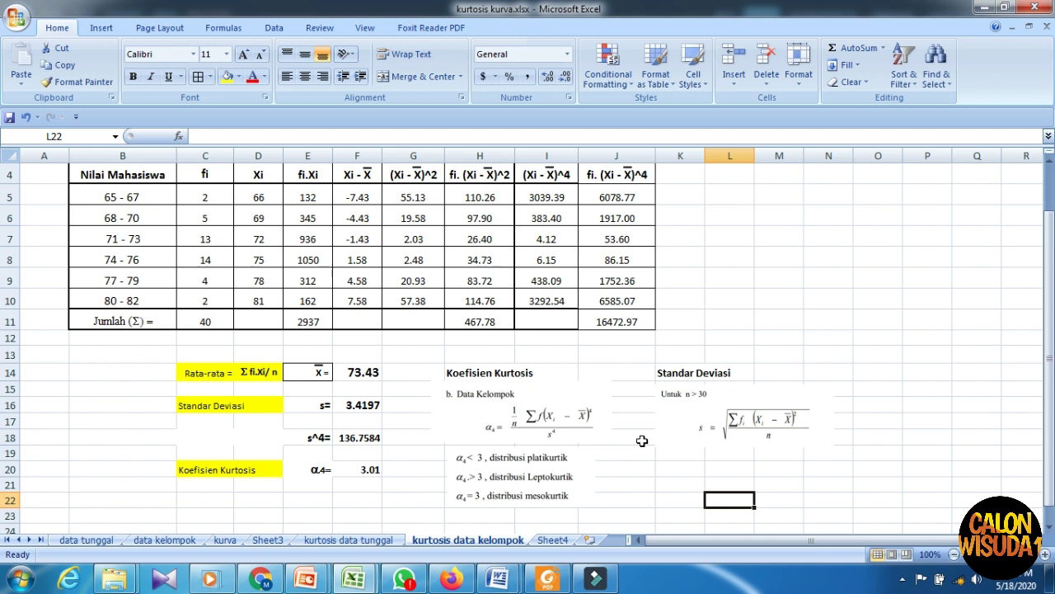